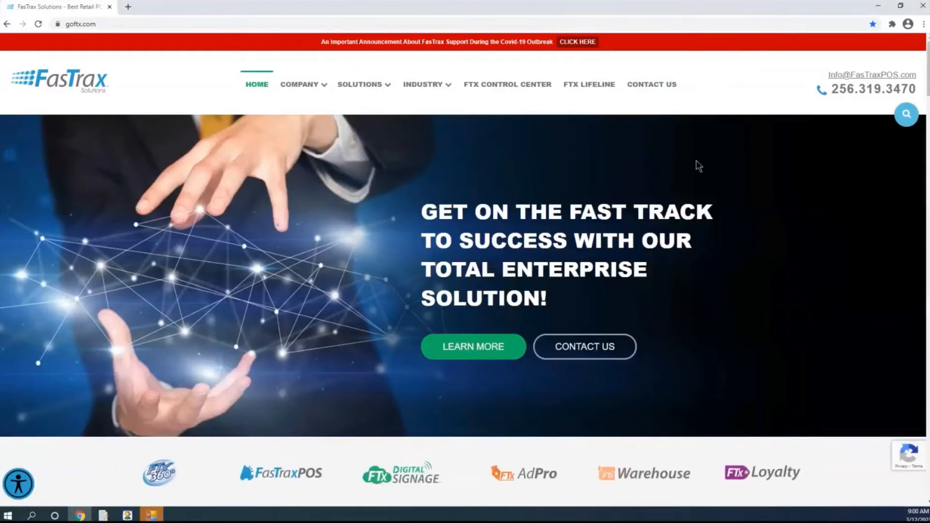
# Go to the FTX Lifeline page and open the webinars page from its product support options
pyautogui.click(90, 24)
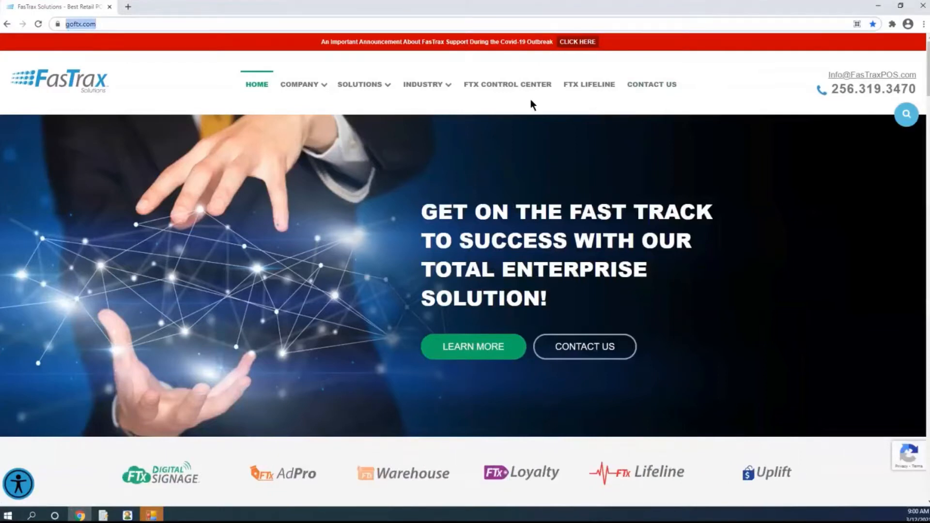
pyautogui.click(591, 88)
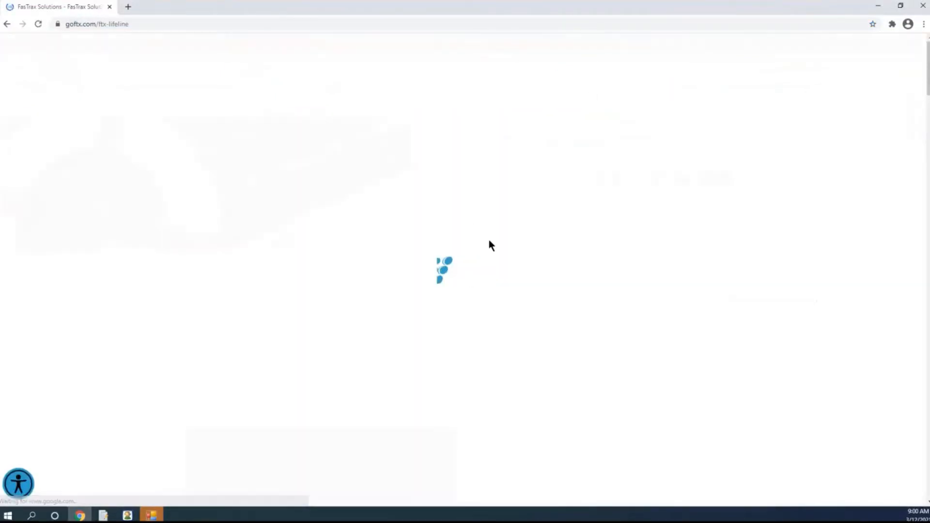
pyautogui.scroll(-14, 458, 283)
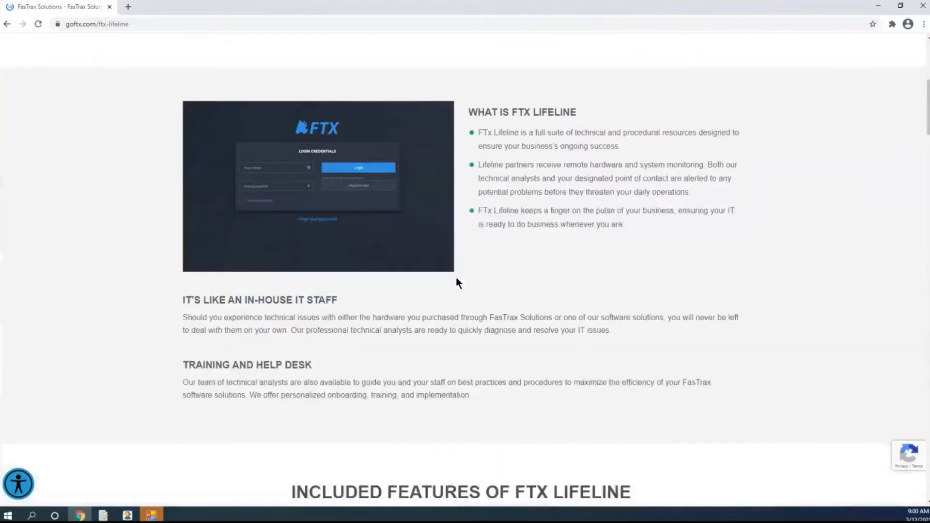
pyautogui.scroll(-9, 457, 283)
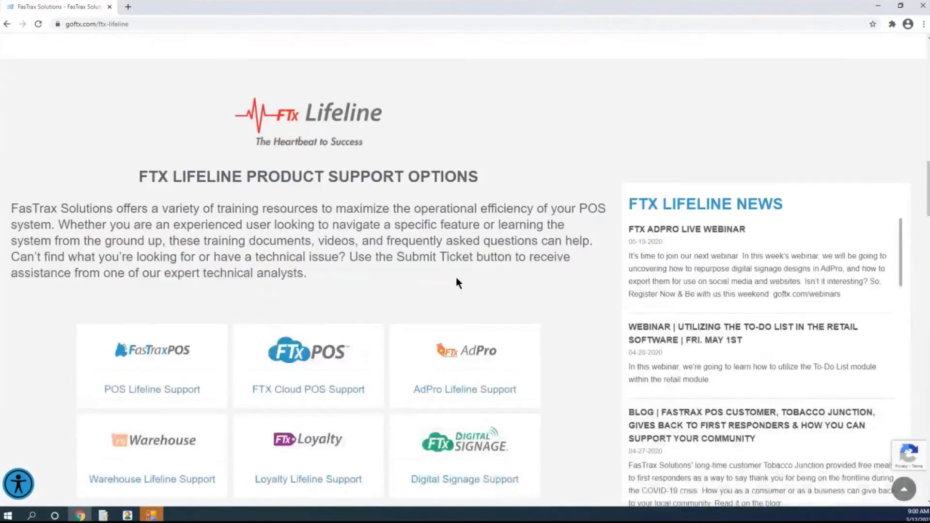
pyautogui.moveTo(339, 445)
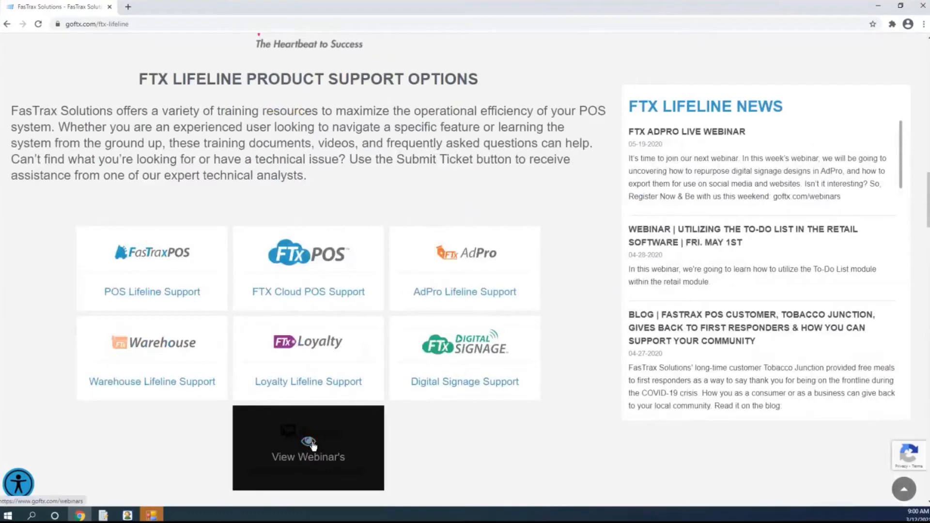
pyautogui.click(319, 446)
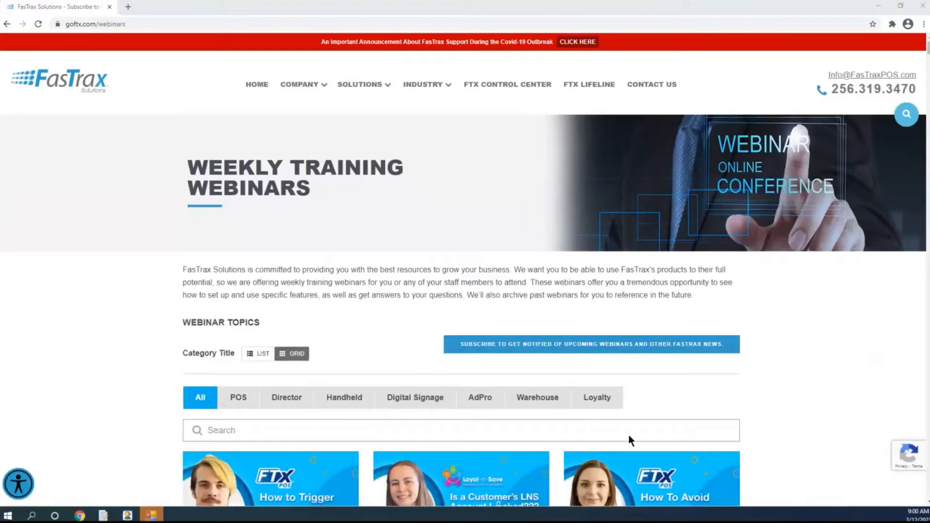
# Look through the webinar topics for upcoming sessions and available recordings
pyautogui.scroll(-3, 628, 434)
pyautogui.scroll(-4, 654, 384)
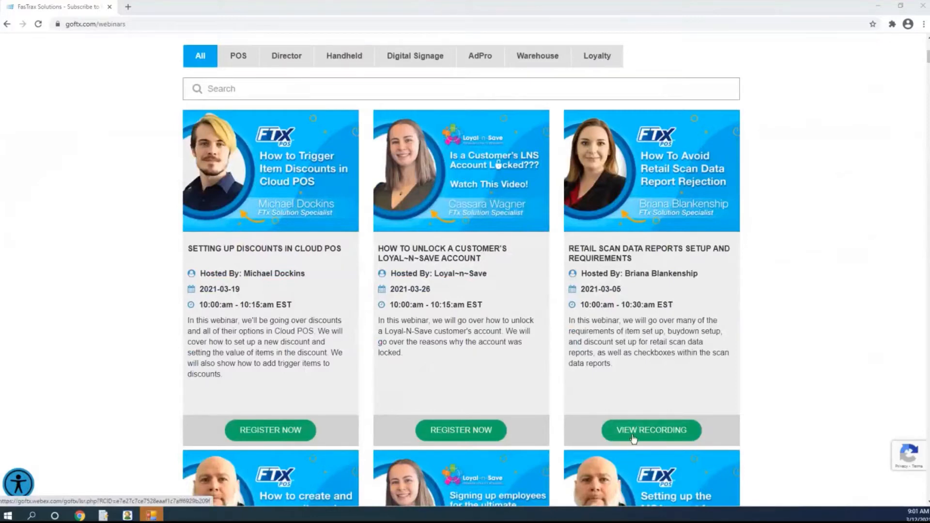
pyautogui.scroll(4, 635, 428)
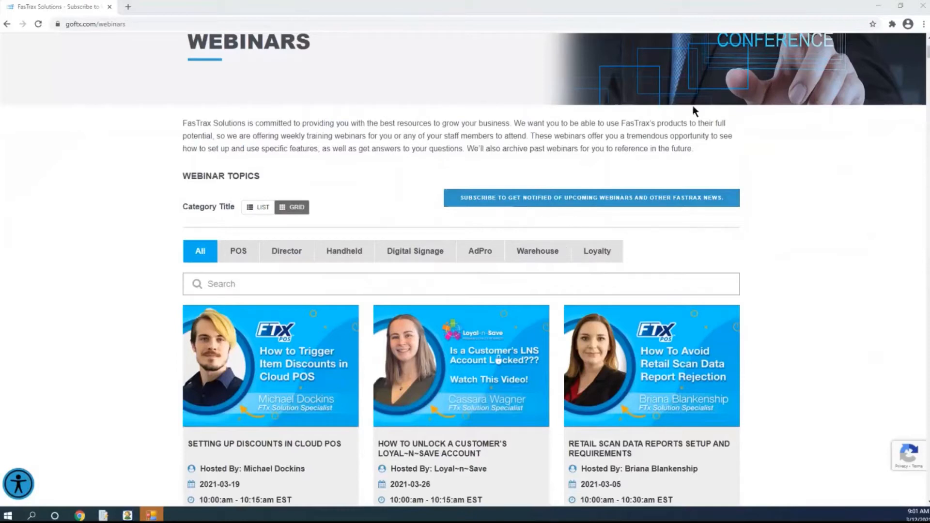
# Switch to FasTrax Warehouse and open the inventory definitions list
pyautogui.click(104, 518)
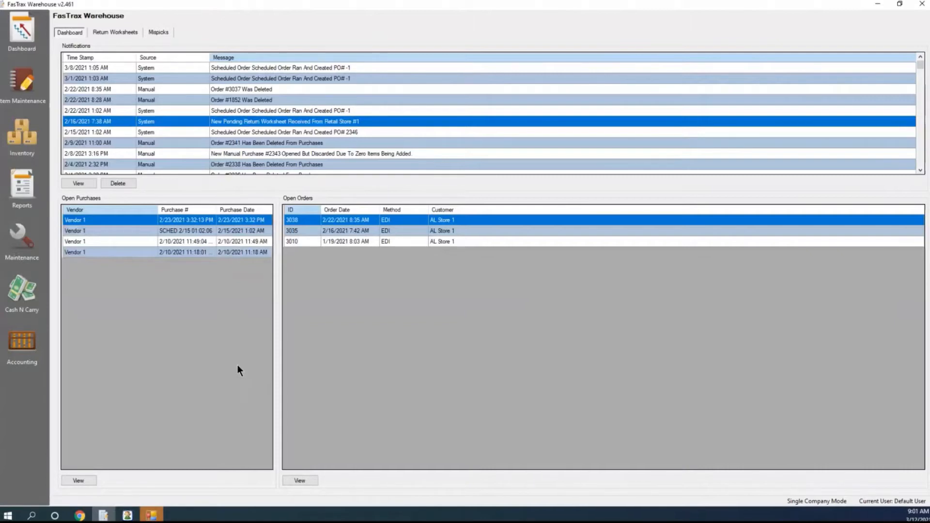
pyautogui.click(22, 135)
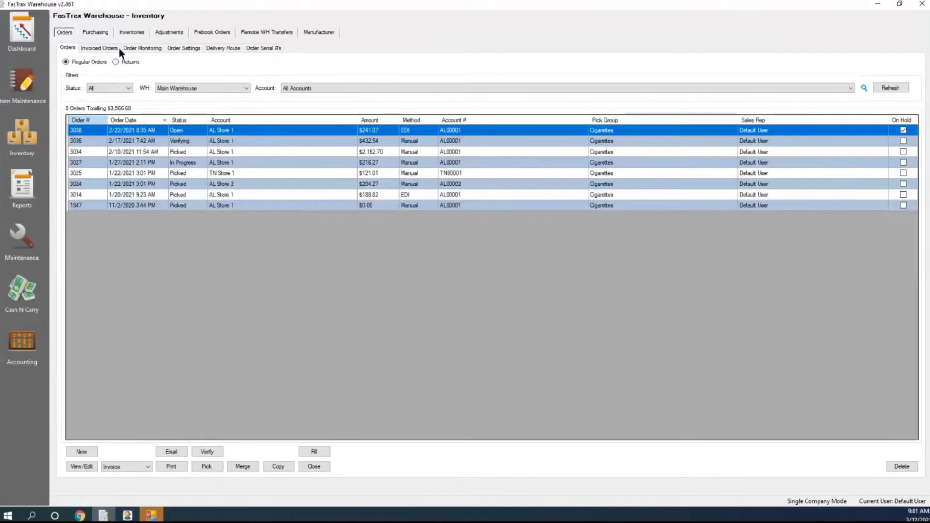
pyautogui.click(135, 32)
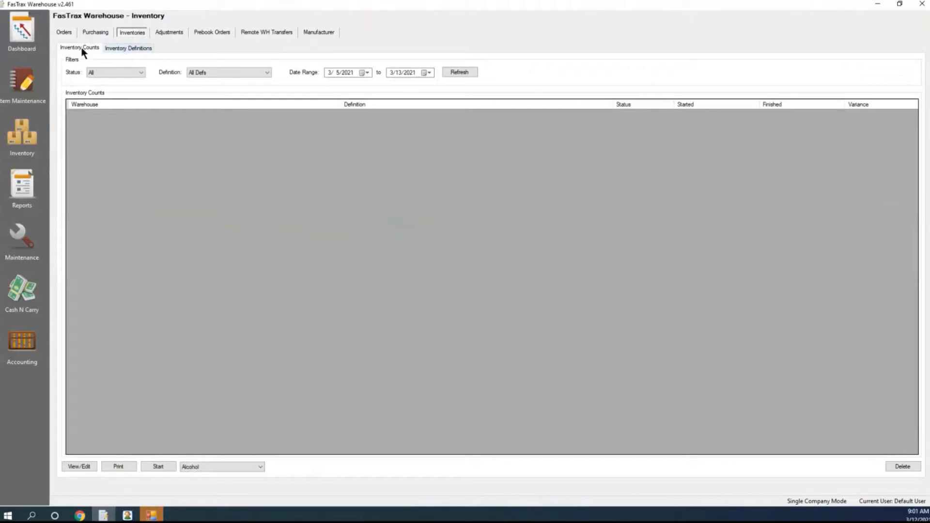
pyautogui.click(138, 49)
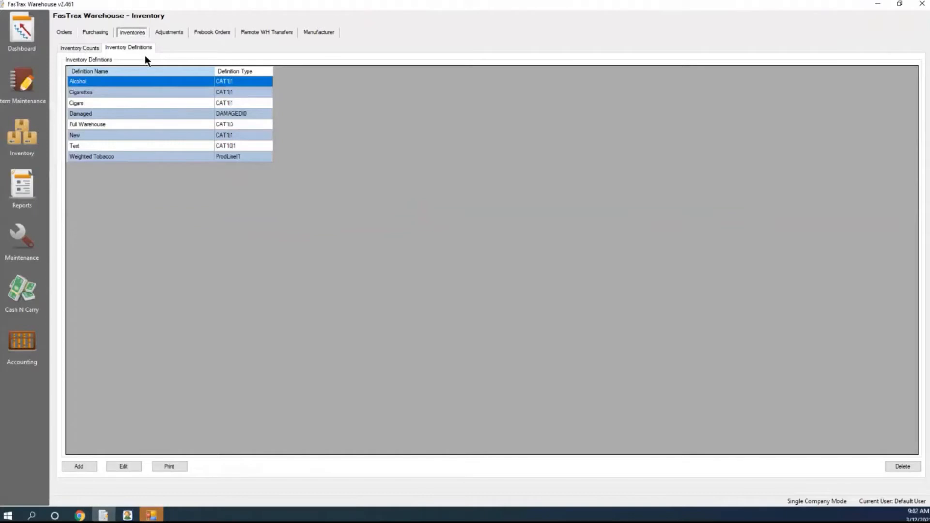
# Begin a new inventory definition named Test, review the options for selecting items, and discard it
pyautogui.click(85, 466)
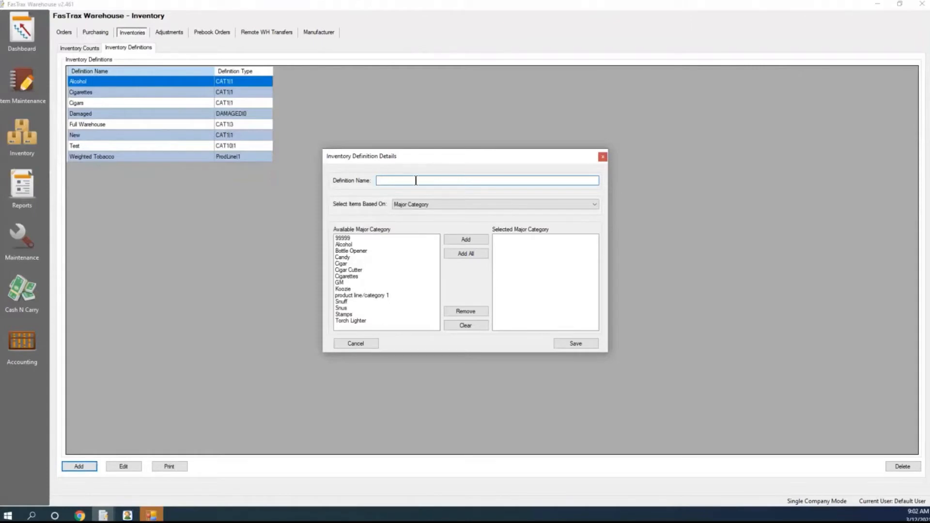
pyautogui.write('Test')
pyautogui.click(537, 203)
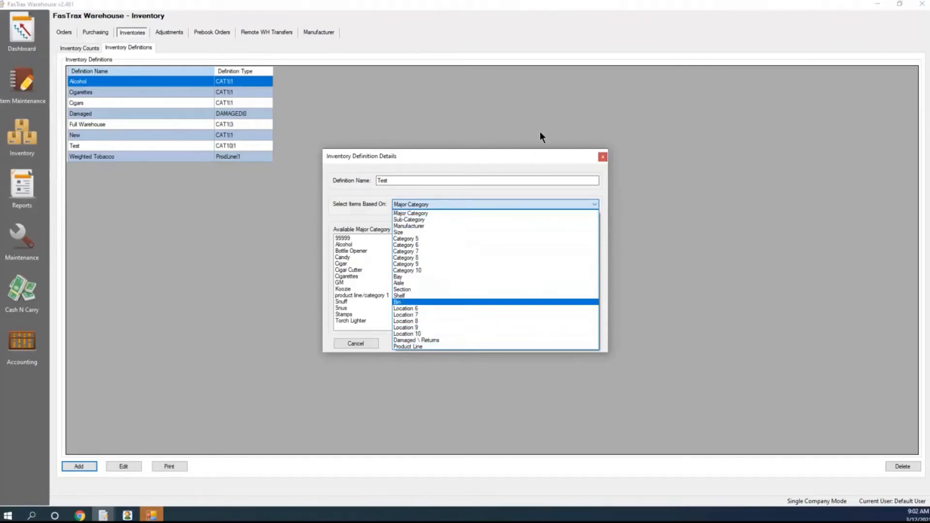
pyautogui.click(602, 156)
pyautogui.click(602, 157)
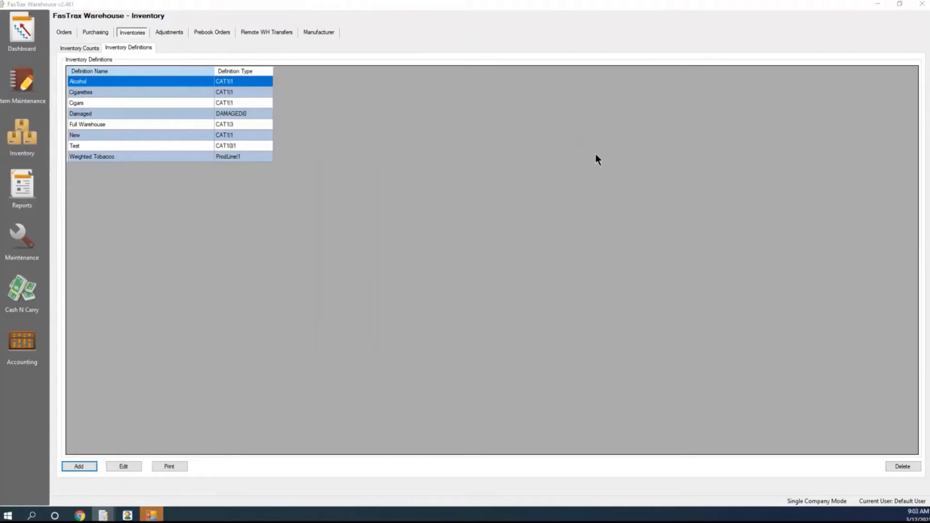
# Look up item number 1 in Item Maintenance to examine its categories and locations
pyautogui.click(47, 96)
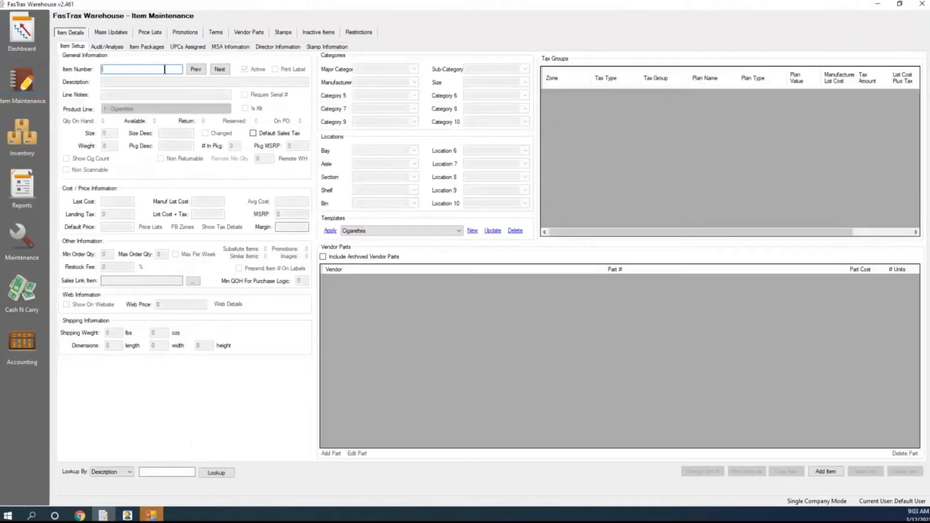
pyautogui.write('1')
pyautogui.press('Return')
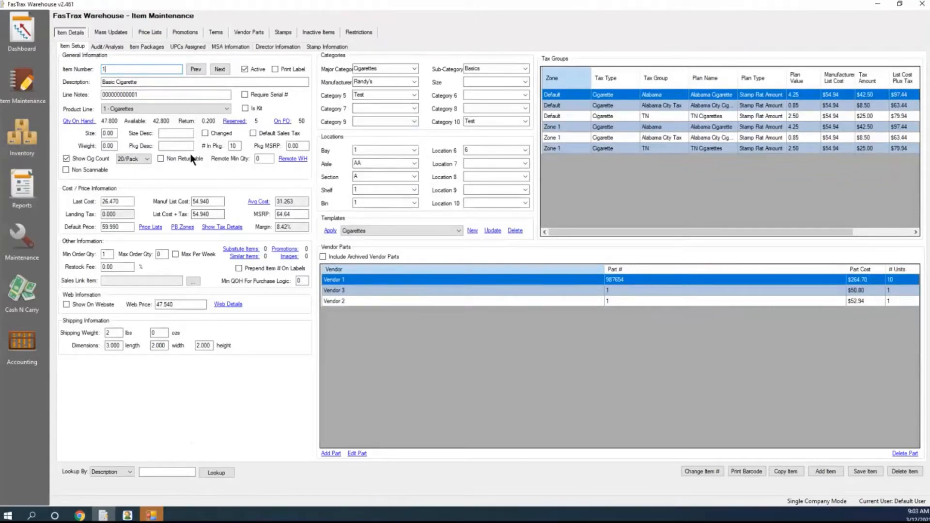
# In the inventory definitions, review the item selection options for a new definition and compare the Cigarettes and Weighted Tobacco definition types
pyautogui.click(16, 138)
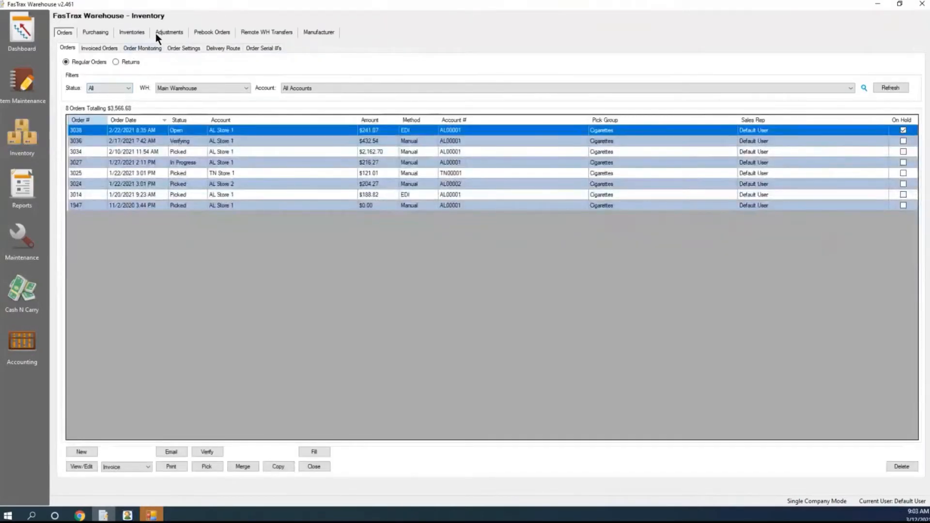
pyautogui.click(136, 32)
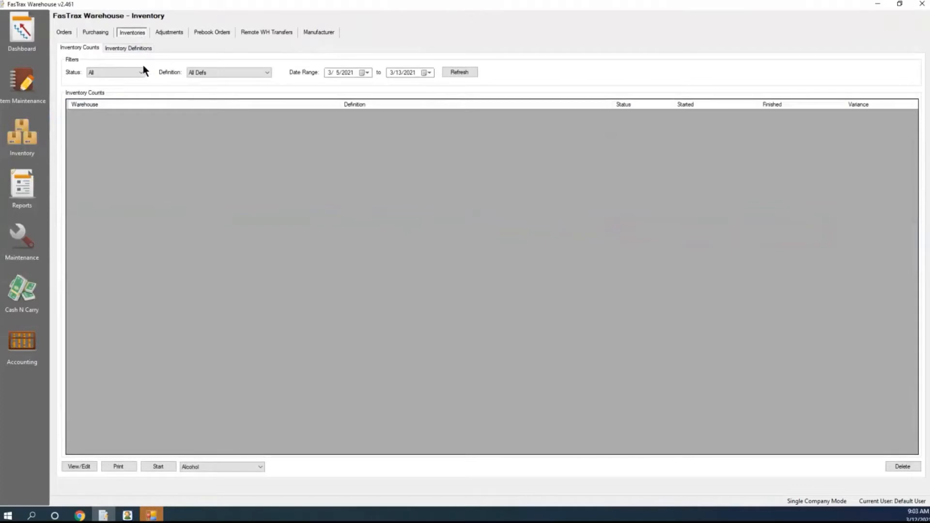
pyautogui.click(135, 49)
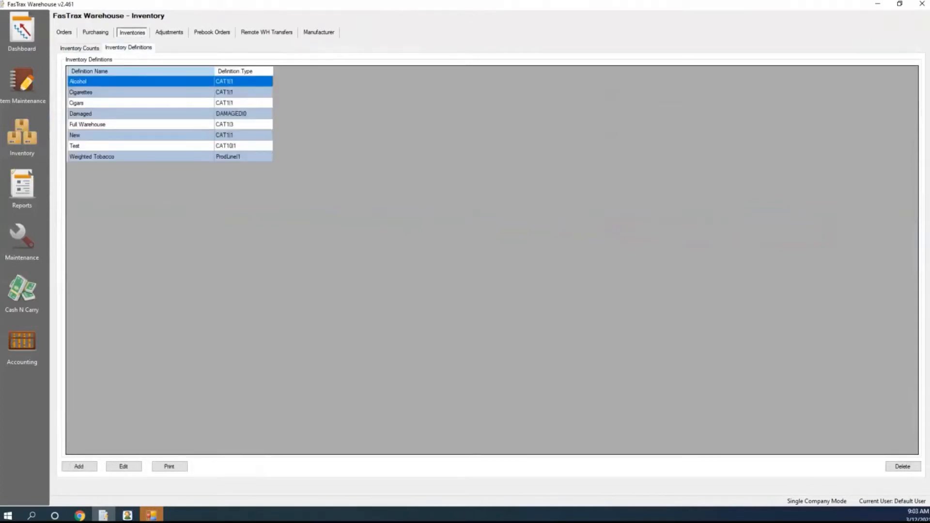
pyautogui.click(79, 466)
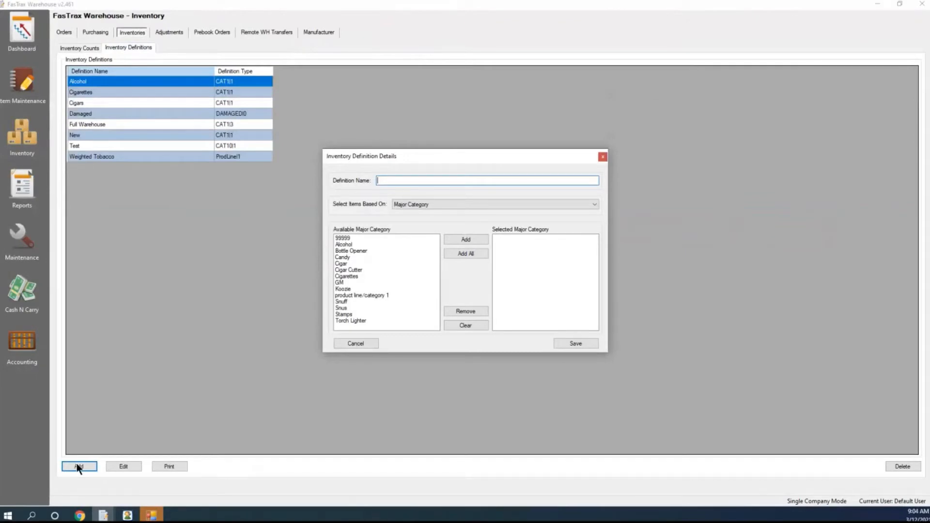
pyautogui.click(429, 205)
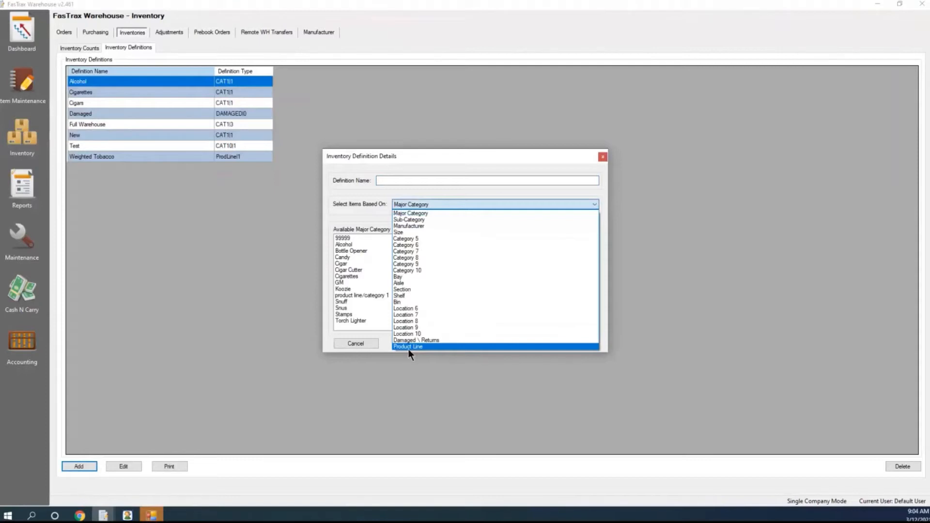
pyautogui.click(467, 112)
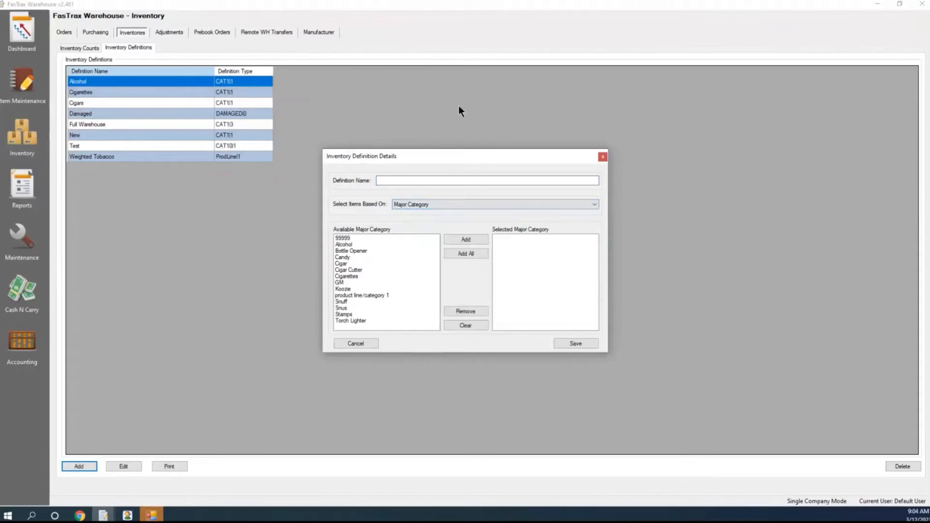
pyautogui.click(602, 157)
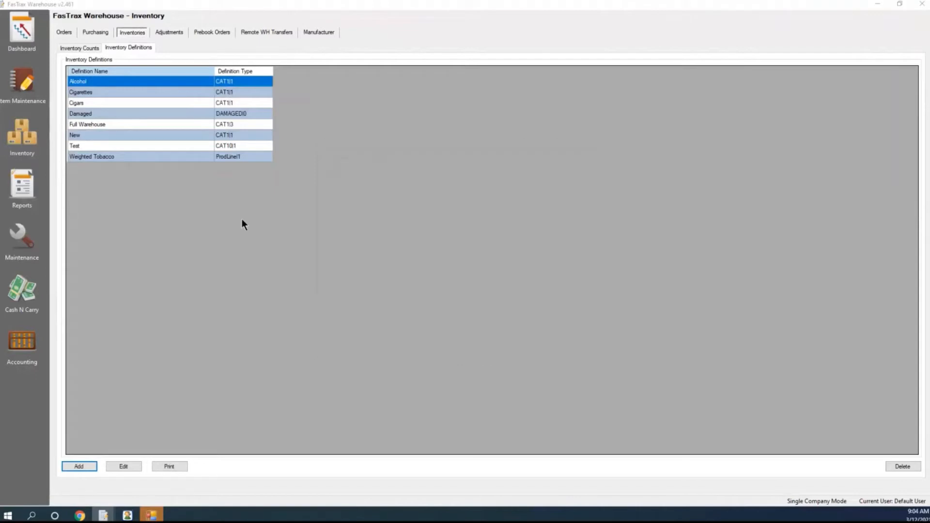
pyautogui.click(89, 92)
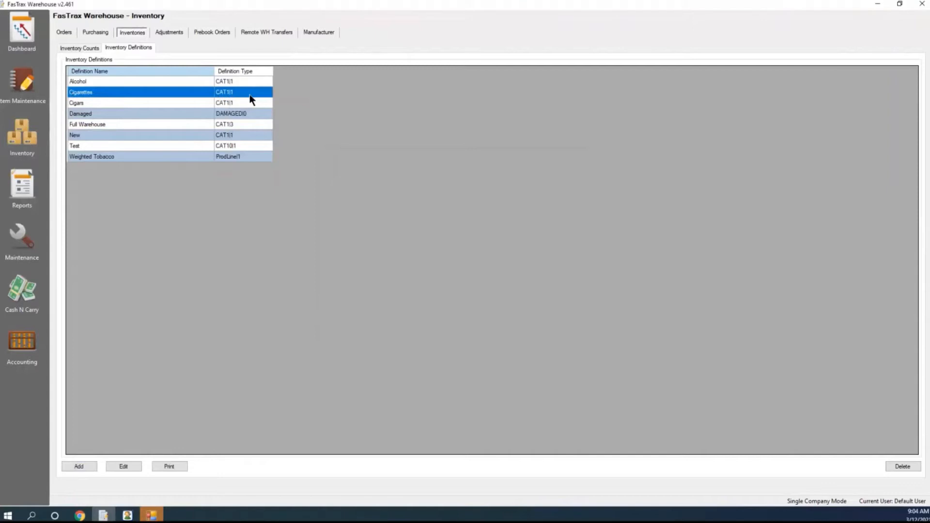
pyautogui.click(94, 157)
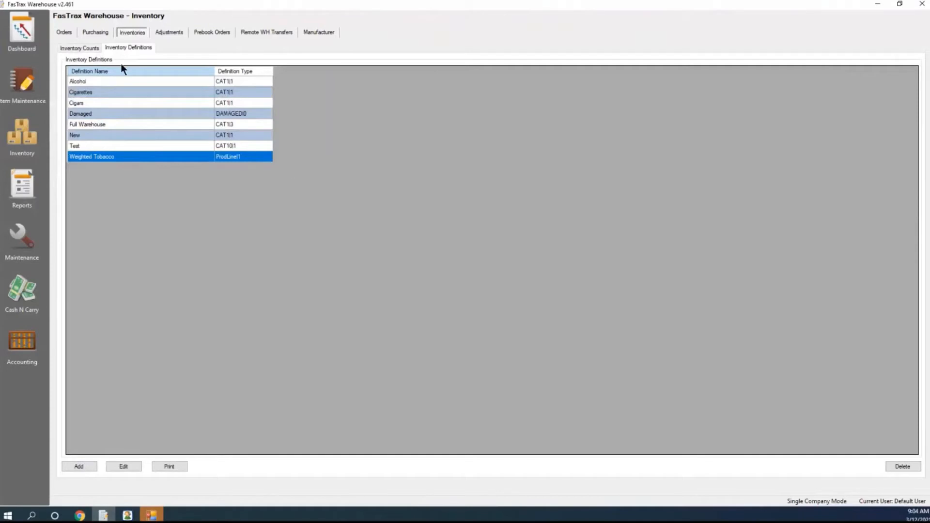
# Start a new inventory count using the Cigarettes definition
pyautogui.click(79, 48)
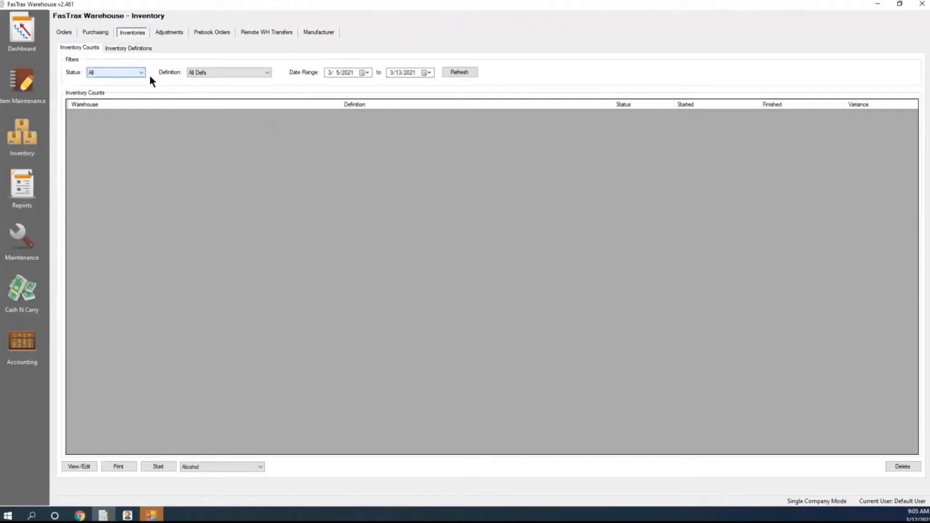
pyautogui.click(260, 467)
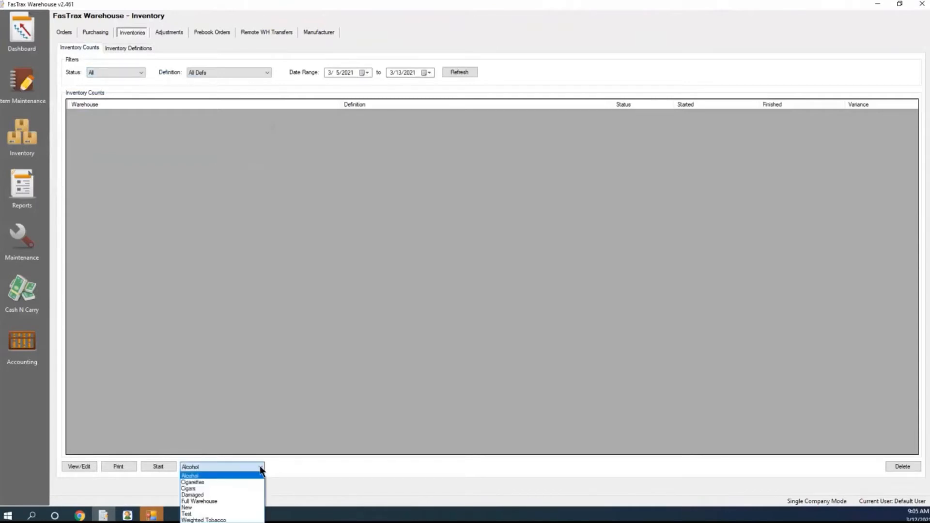
pyautogui.click(198, 482)
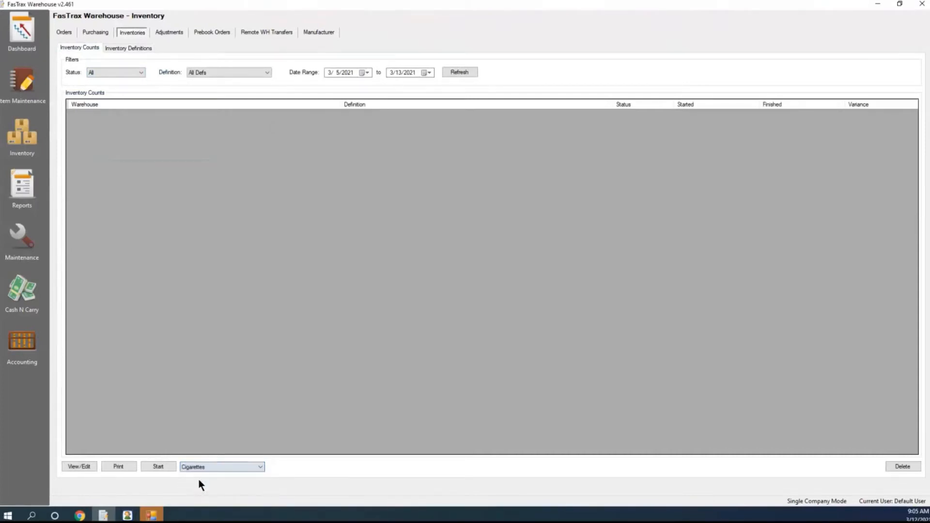
pyautogui.click(159, 469)
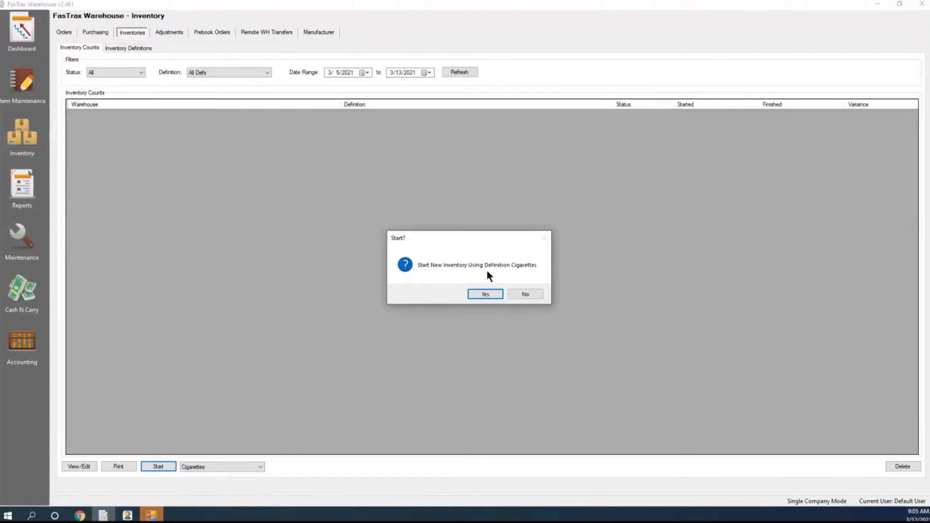
pyautogui.click(485, 295)
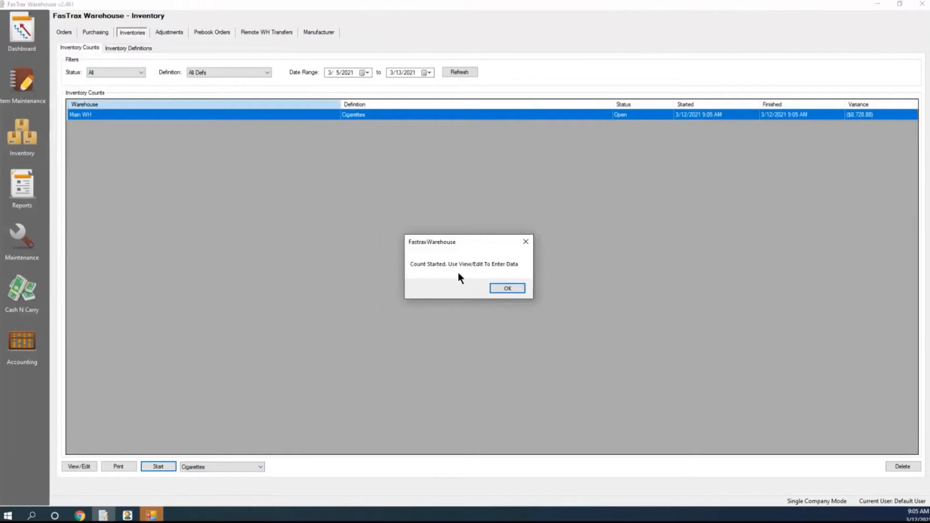
pyautogui.click(509, 289)
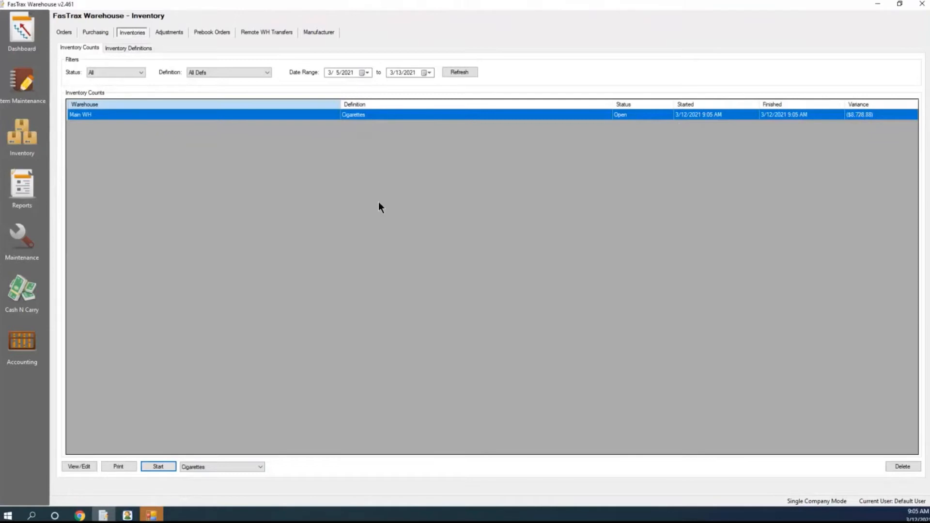
# Open the worksheet of the open Cigarettes count and look over its listed items
pyautogui.click(78, 467)
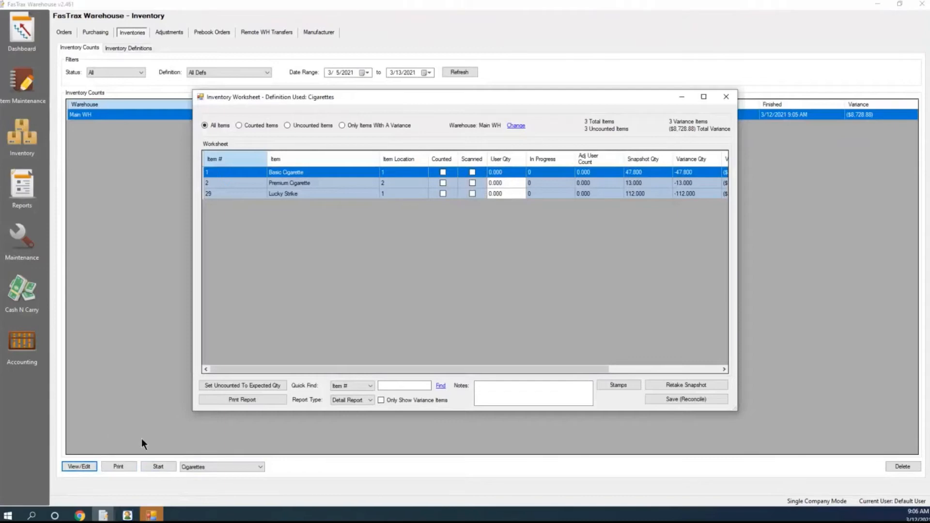
pyautogui.click(217, 184)
pyautogui.click(221, 193)
pyautogui.click(219, 184)
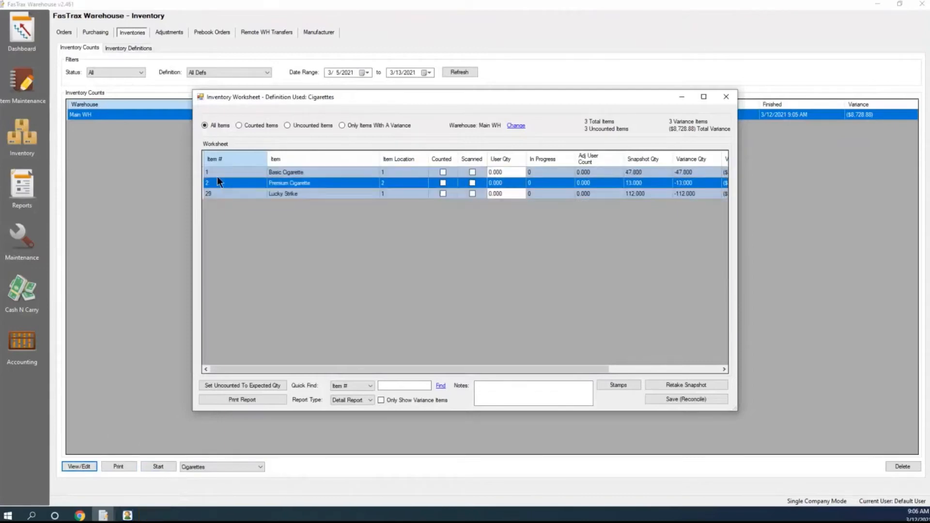
pyautogui.click(217, 176)
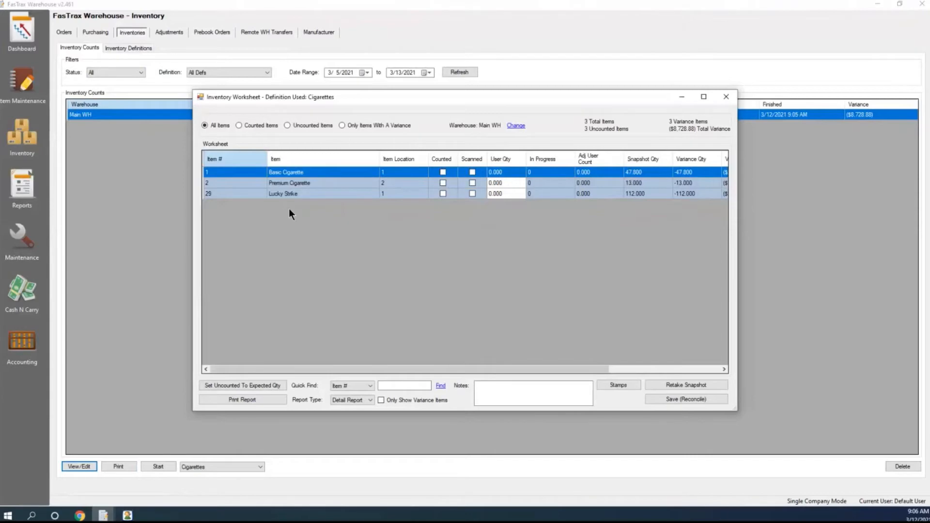
# Enter counted quantities of 47.8 for Basic Cigarette, 13 for Premium Cigarette and 112 for Lucky Strike, review the variances and close the worksheet
pyautogui.click(509, 172)
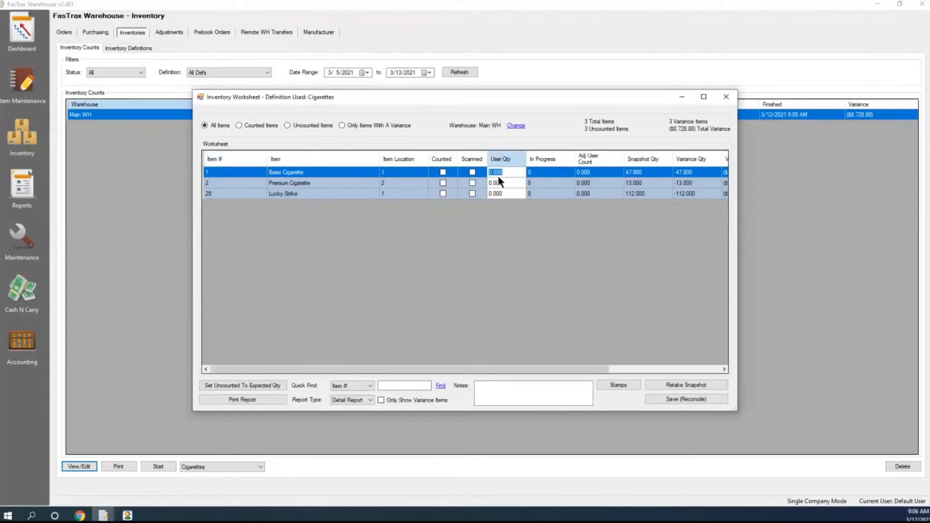
pyautogui.write('47.8')
pyautogui.press('Return')
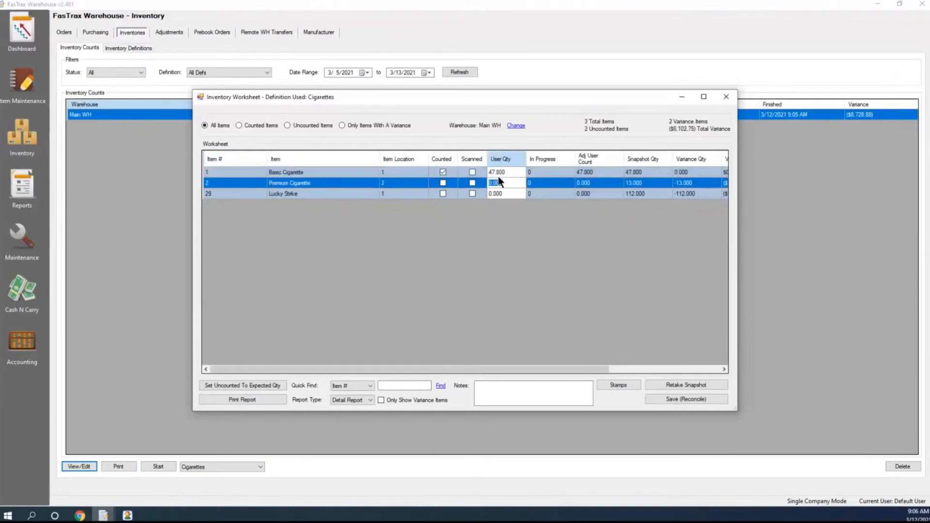
pyautogui.write('13')
pyautogui.press('Return')
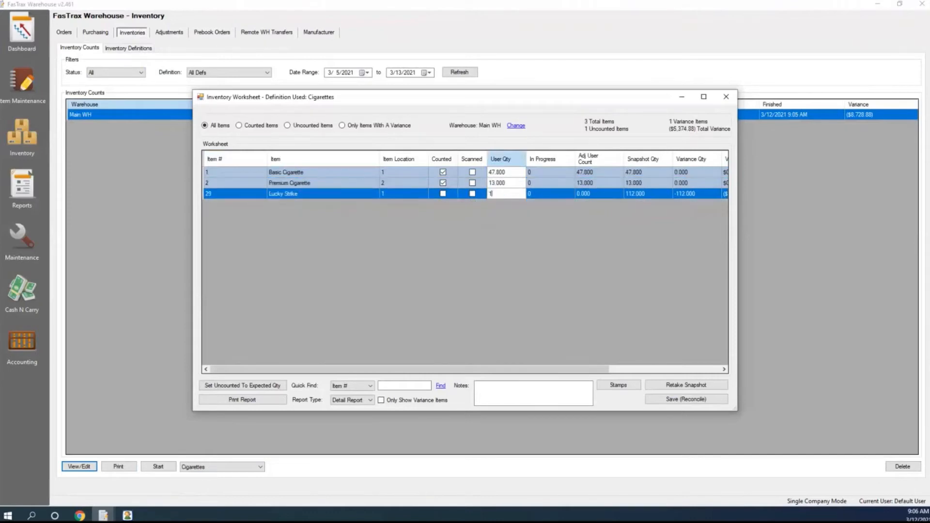
pyautogui.write('112')
pyautogui.moveTo(525, 369); pyautogui.dragTo(582, 369)
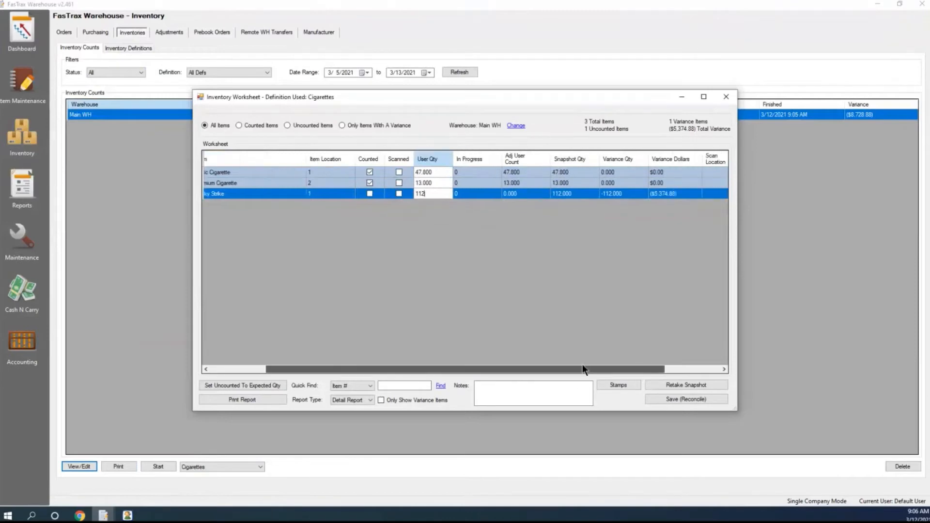
pyautogui.press('Up')
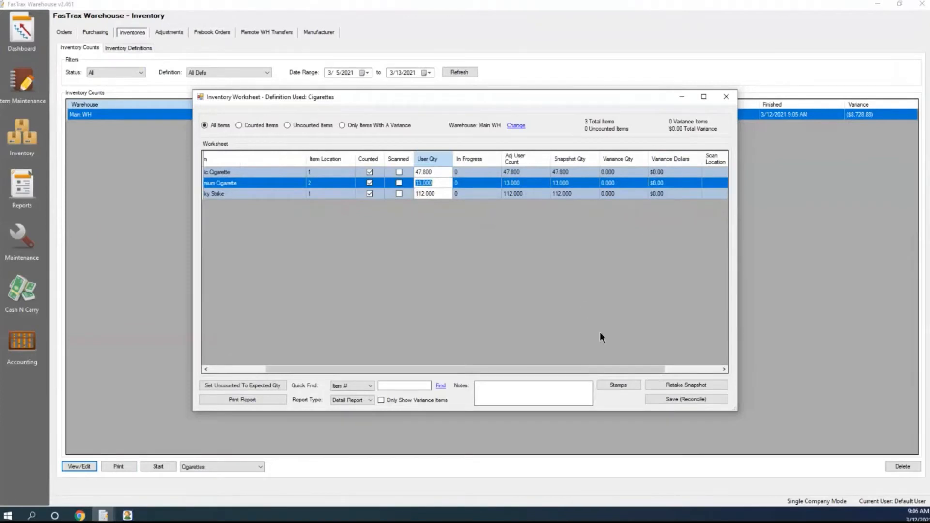
pyautogui.moveTo(609, 364); pyautogui.dragTo(565, 371)
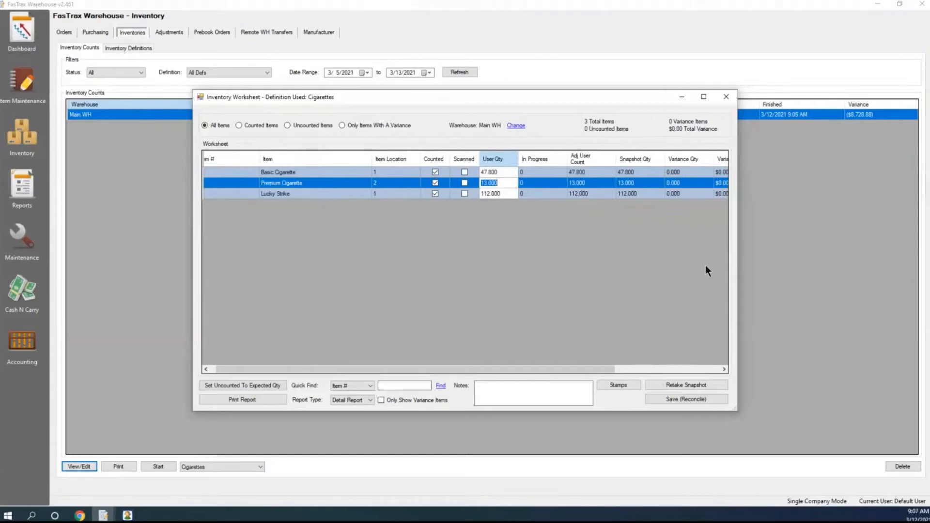
pyautogui.click(726, 97)
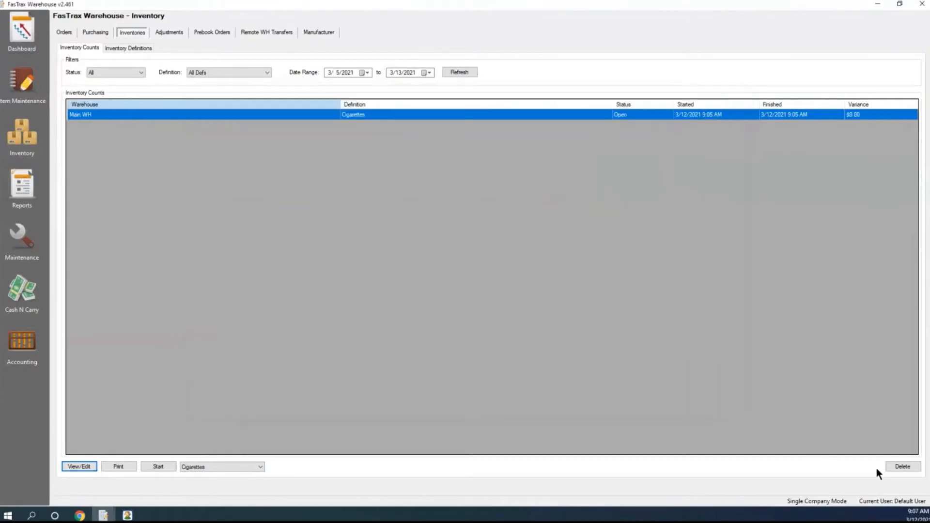
# Replace the open Cigarettes count with a newly started one using the same definition, and check its worksheet
pyautogui.click(891, 468)
pyautogui.click(453, 294)
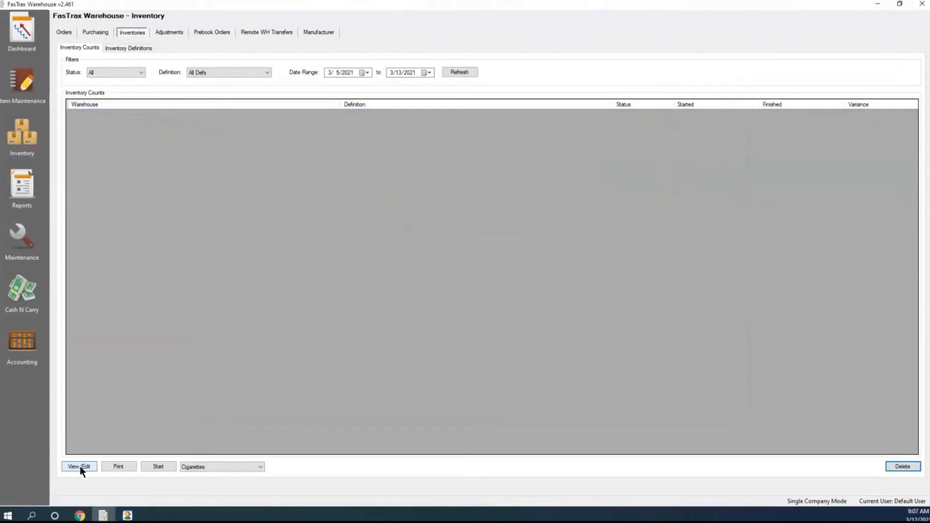
pyautogui.click(152, 468)
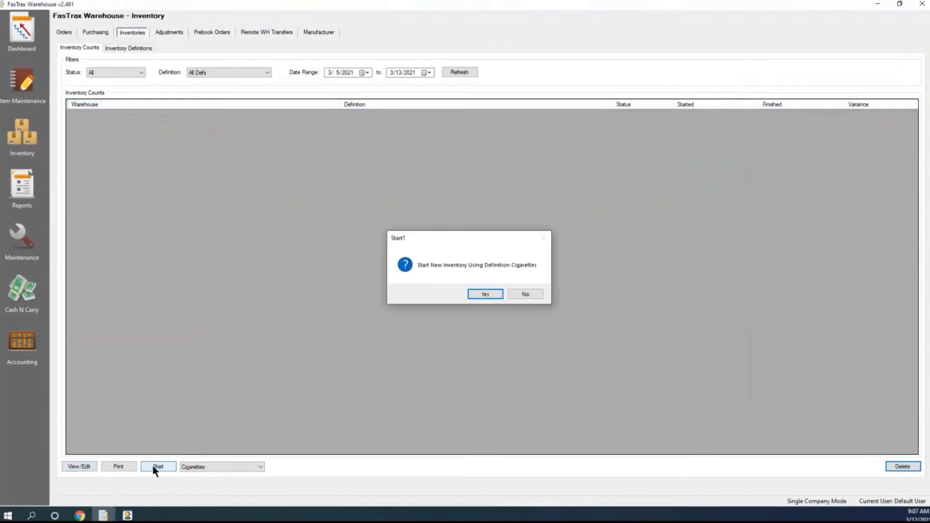
pyautogui.click(483, 294)
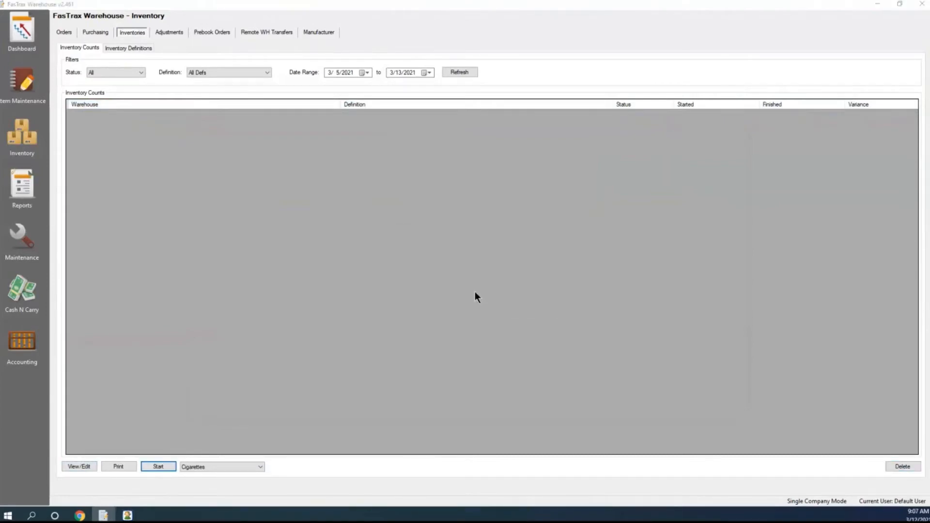
pyautogui.click(505, 289)
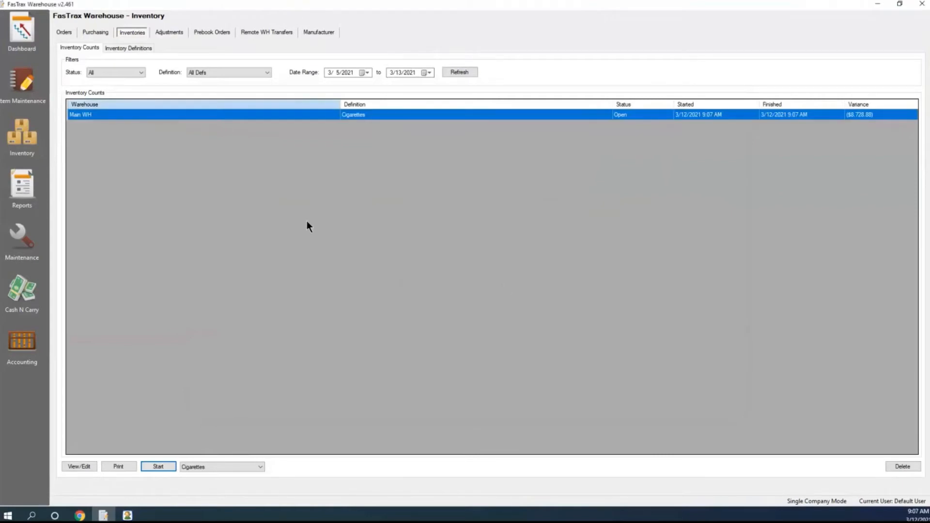
pyautogui.click(95, 466)
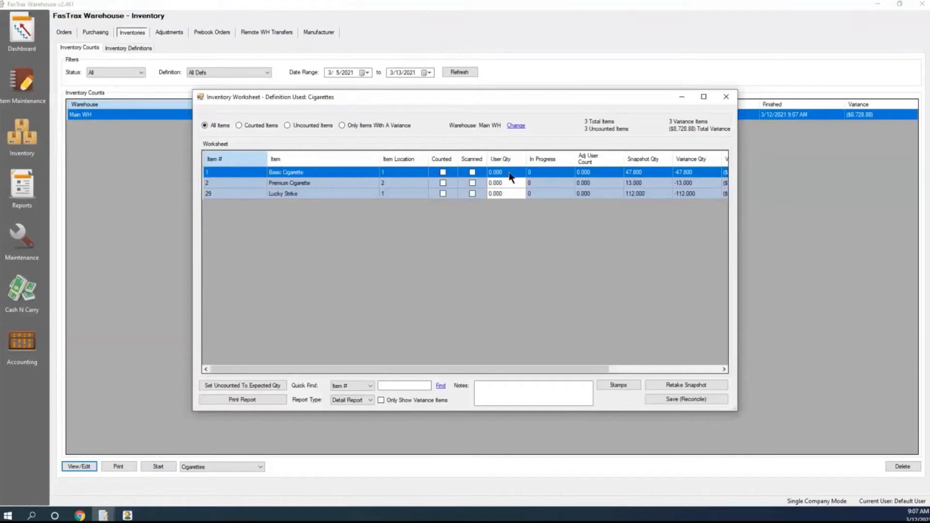
pyautogui.click(725, 98)
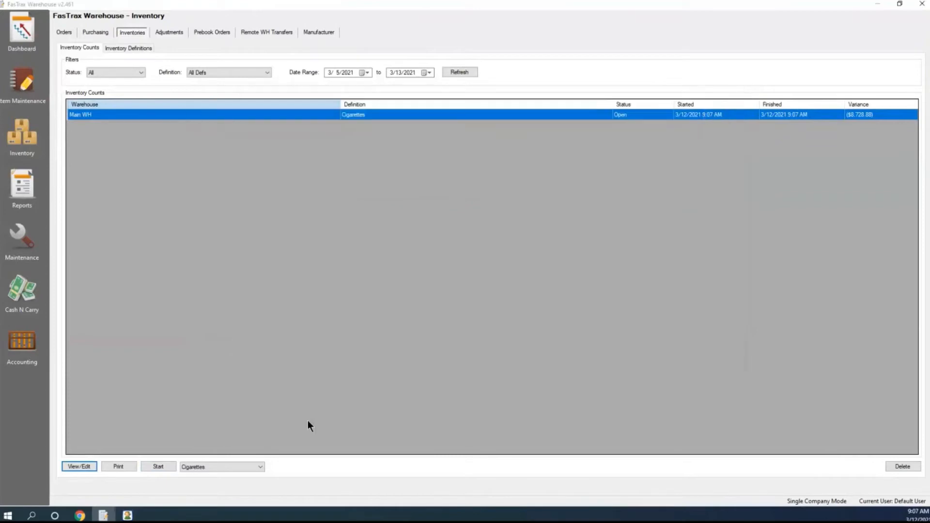
# Switch to the tablet in MobiControl Remote and open the Cigarettes count in its inventory list
pyautogui.click(128, 516)
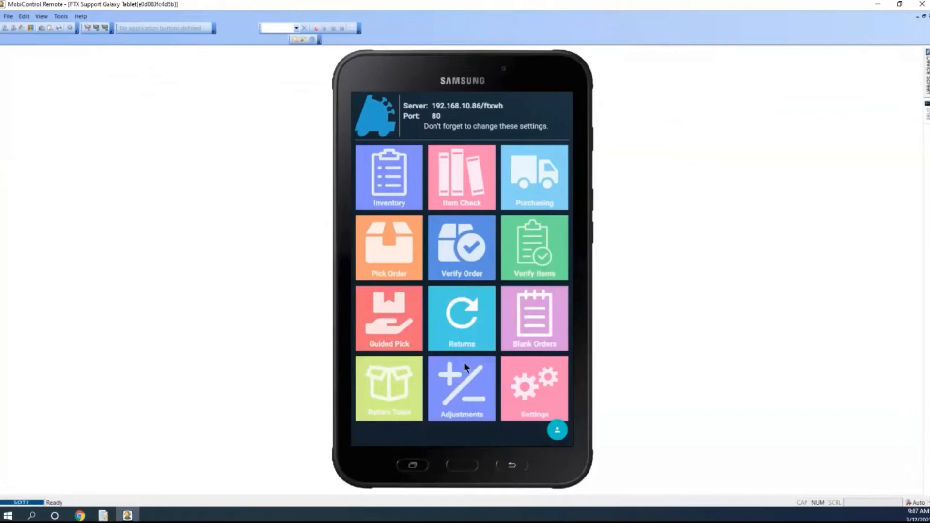
pyautogui.click(394, 182)
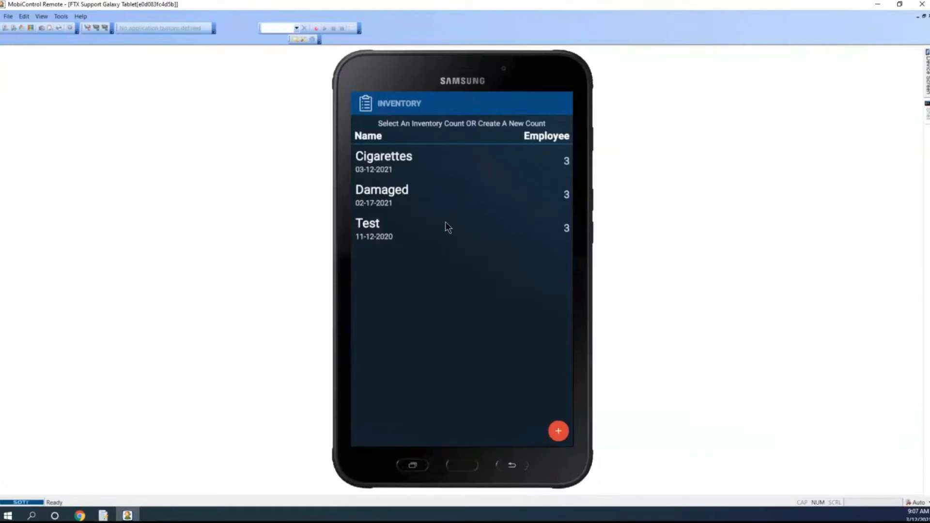
pyautogui.click(391, 163)
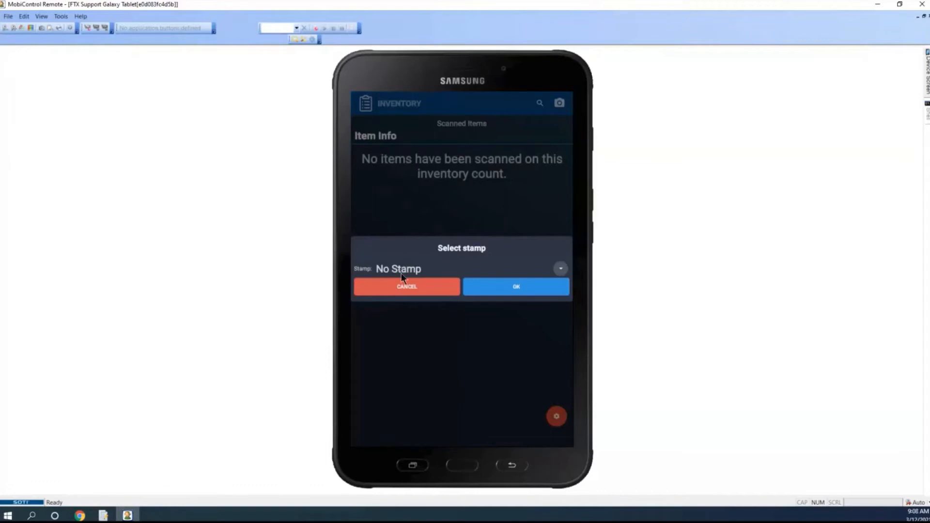
# Try the NY City stamp for the first scanned item, but confirm the item with No Stamp
pyautogui.click(560, 270)
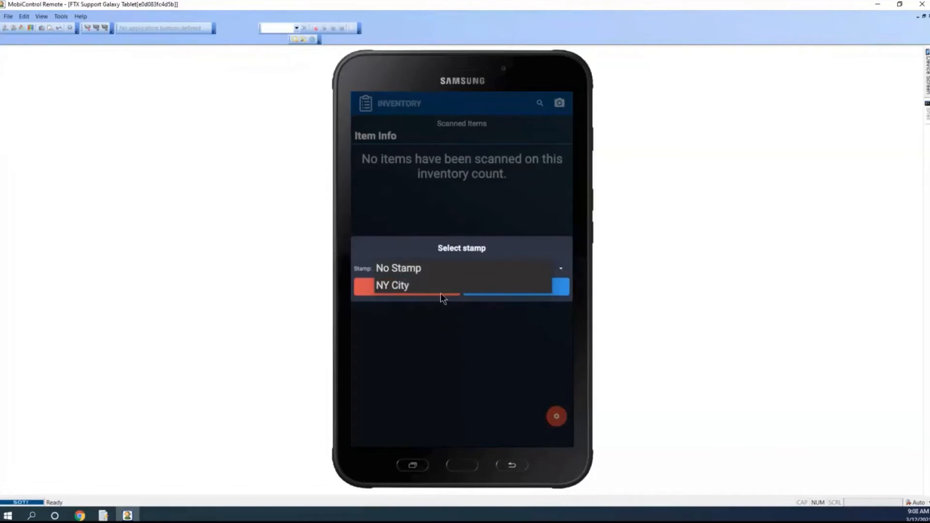
pyautogui.click(413, 288)
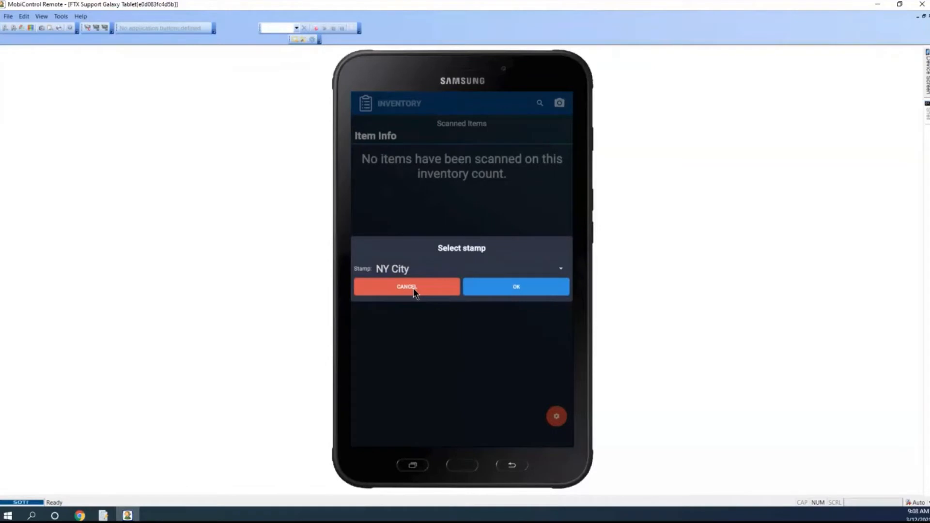
pyautogui.click(559, 268)
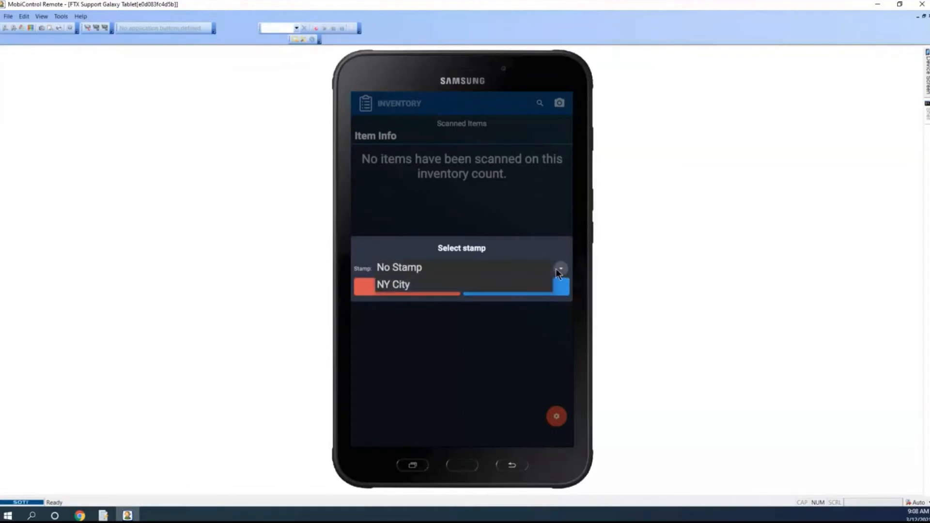
pyautogui.click(474, 270)
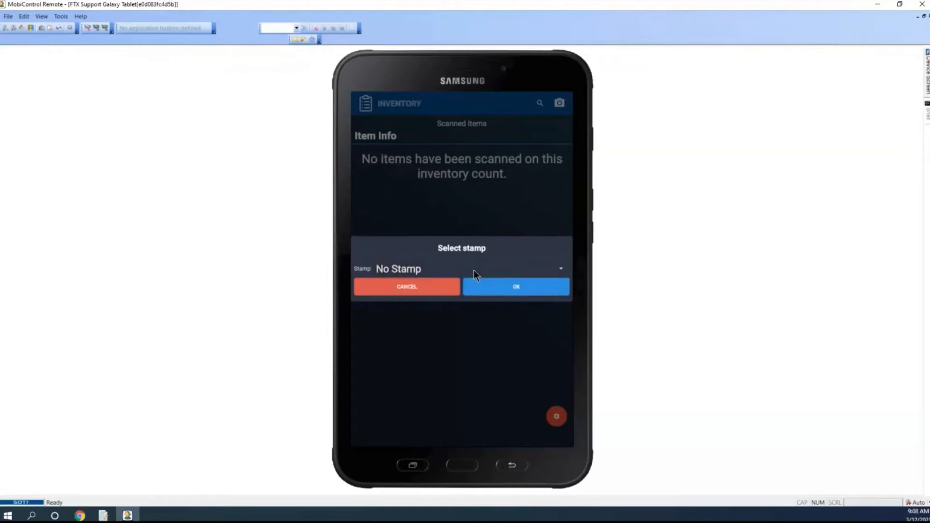
pyautogui.click(514, 288)
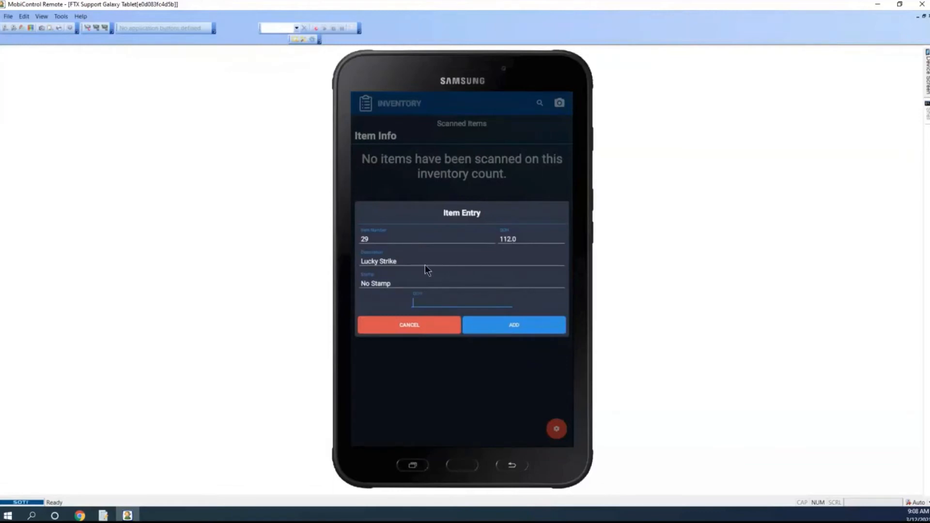
# Add item 29, Lucky Strike, to the tablet count with a quantity of 112
pyautogui.click(448, 302)
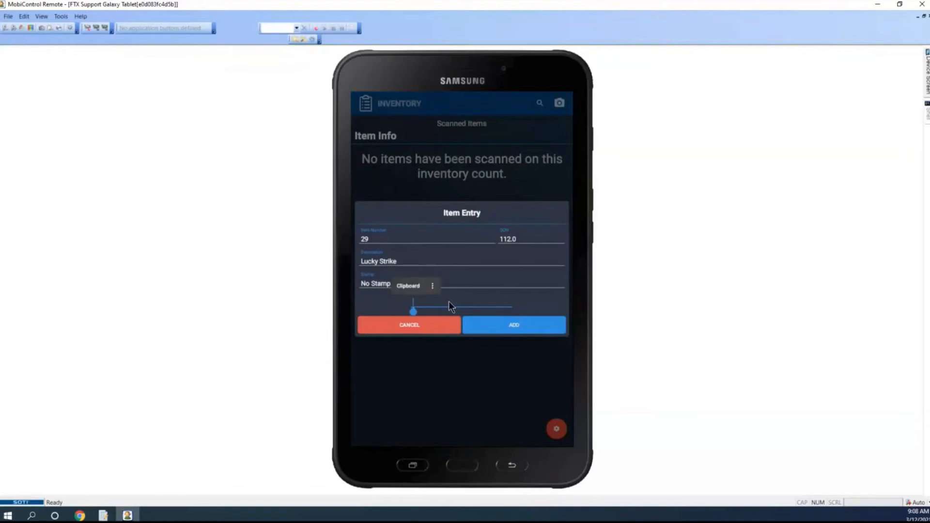
pyautogui.write('112')
pyautogui.click(528, 326)
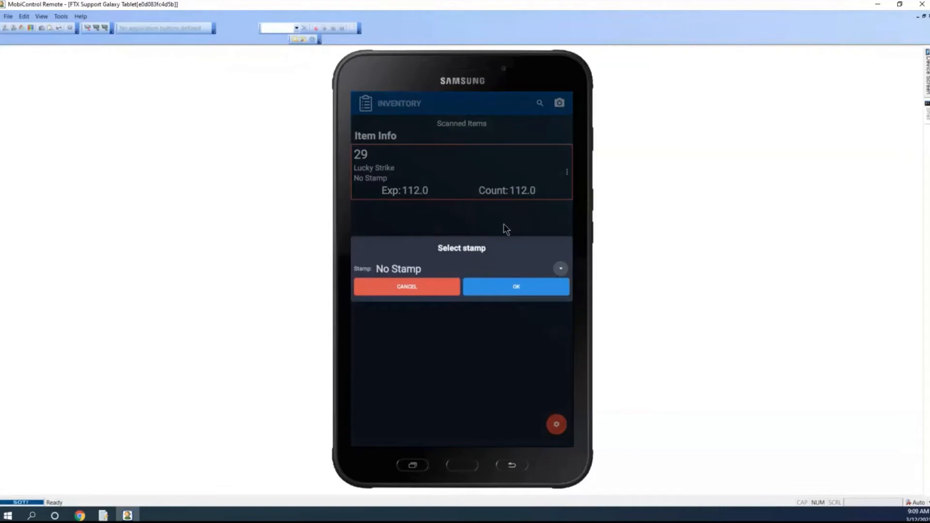
# Confirm No Stamp for the scanned Premium Cigarette and add it to the count with a quantity of 13
pyautogui.click(505, 284)
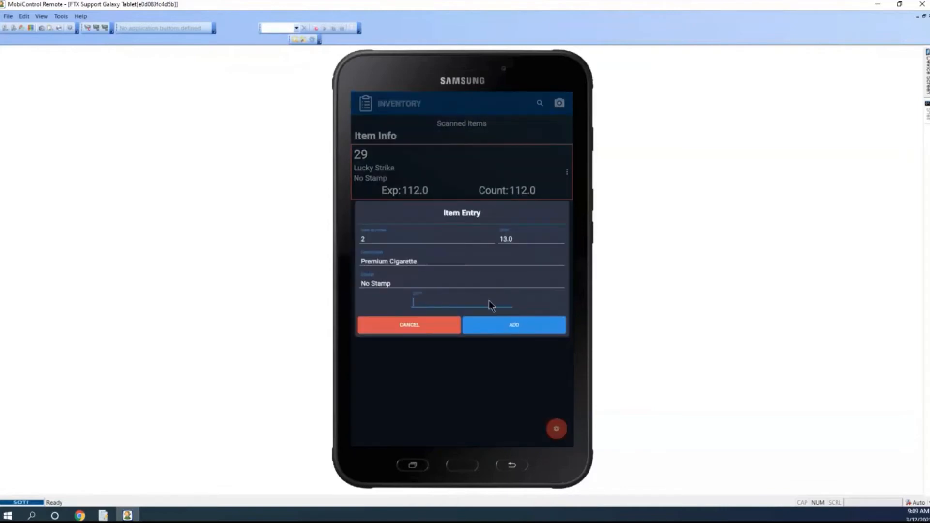
pyautogui.click(489, 301)
pyautogui.write('13')
pyautogui.click(496, 324)
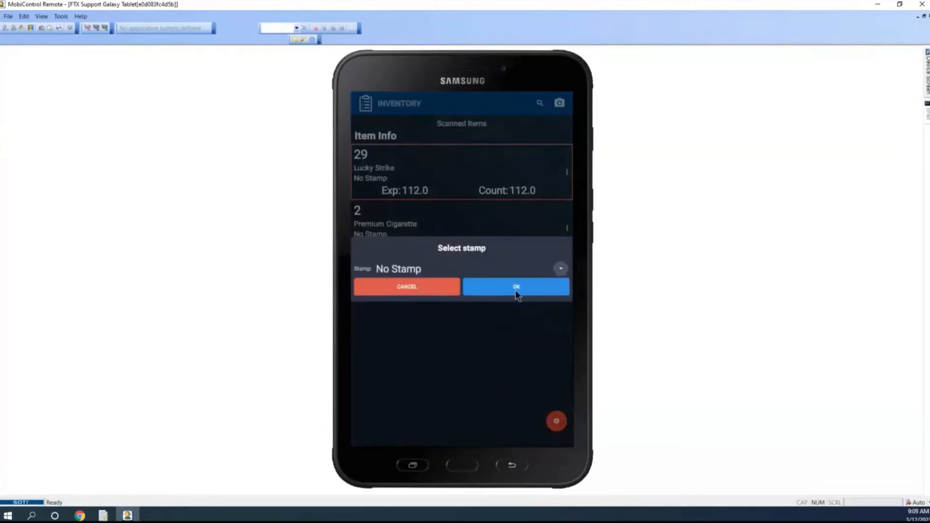
# Confirm No Stamp for the scanned Basic Cigarette and add it to the count with a quantity of 47
pyautogui.click(524, 291)
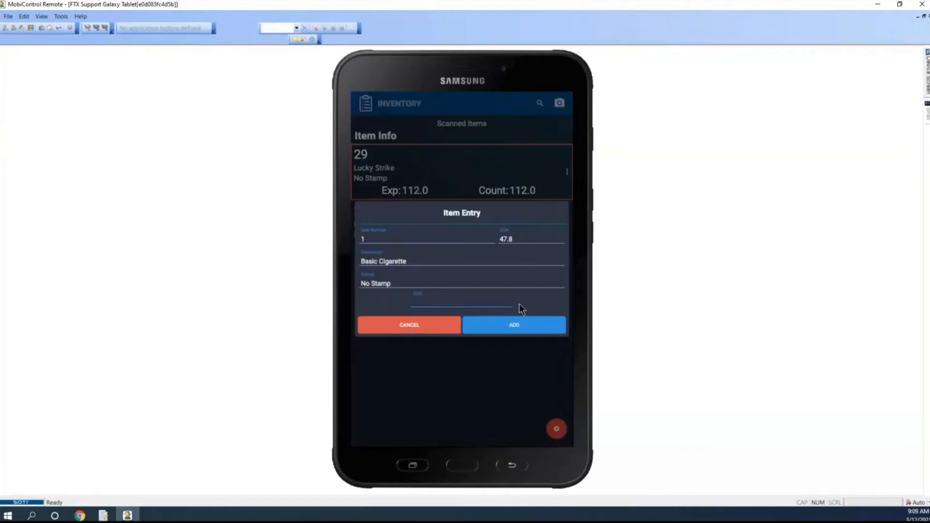
pyautogui.click(487, 302)
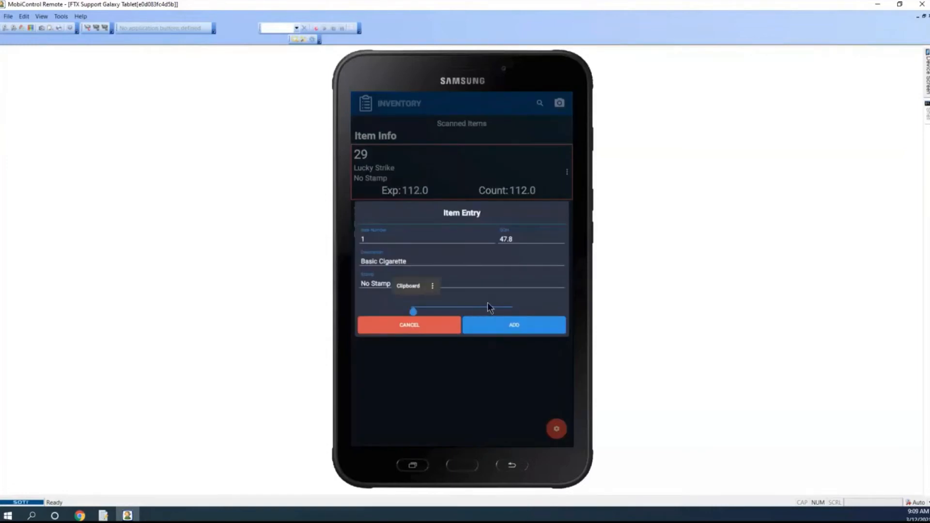
pyautogui.write('47')
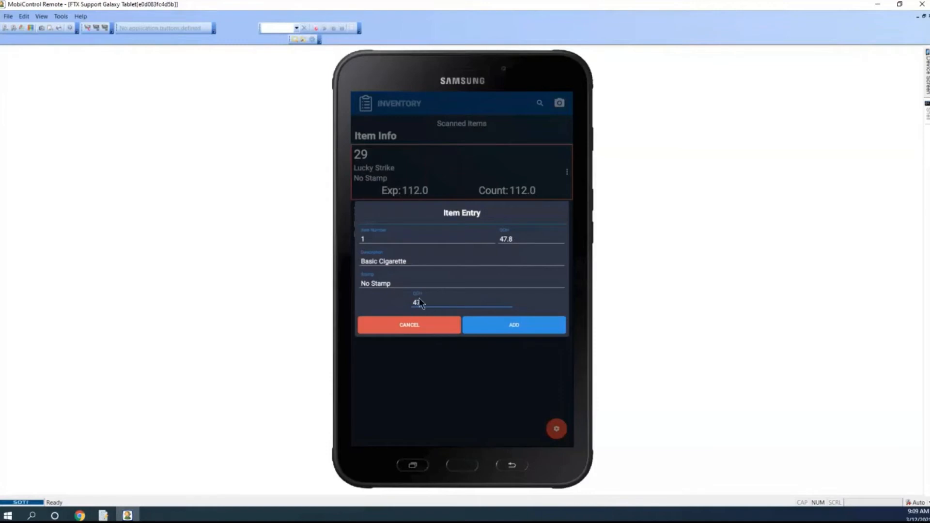
pyautogui.click(526, 328)
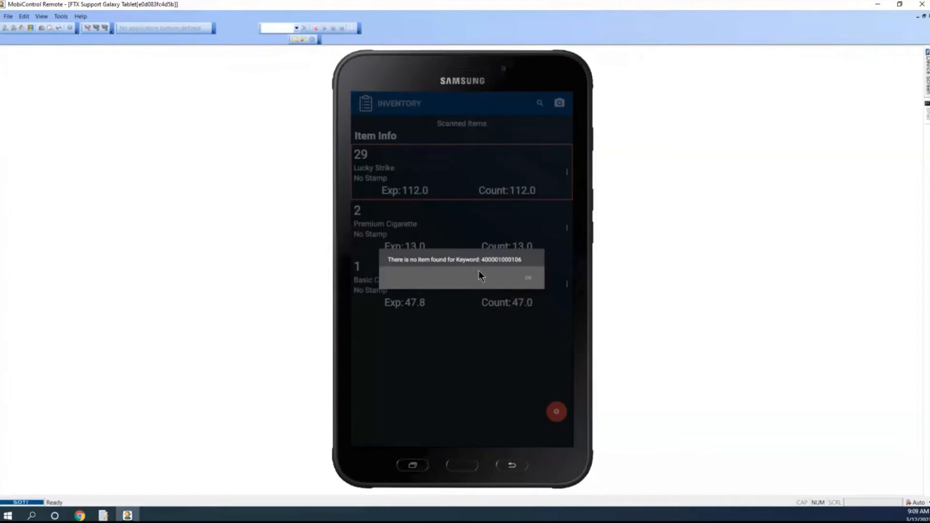
# Dismiss the open message and exit the tablet's inventory count back to the main menu
pyautogui.click(528, 280)
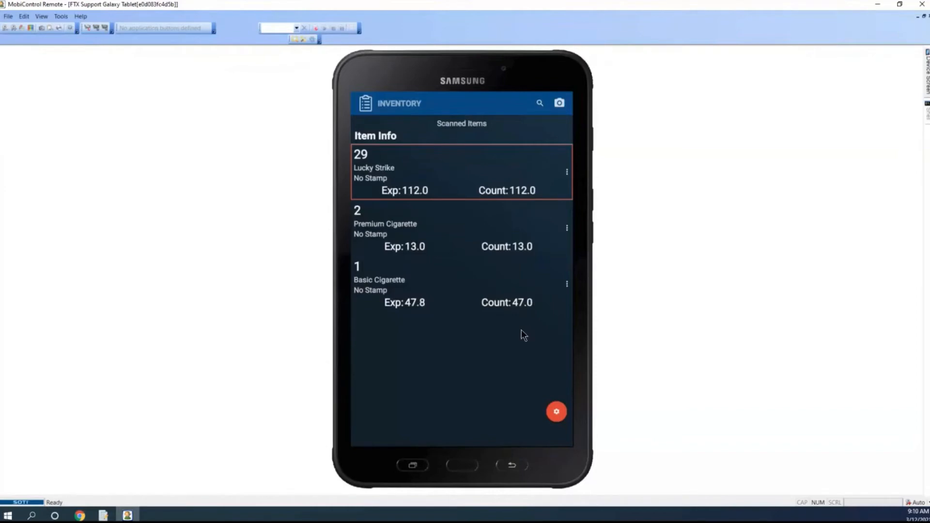
pyautogui.click(514, 468)
pyautogui.click(514, 470)
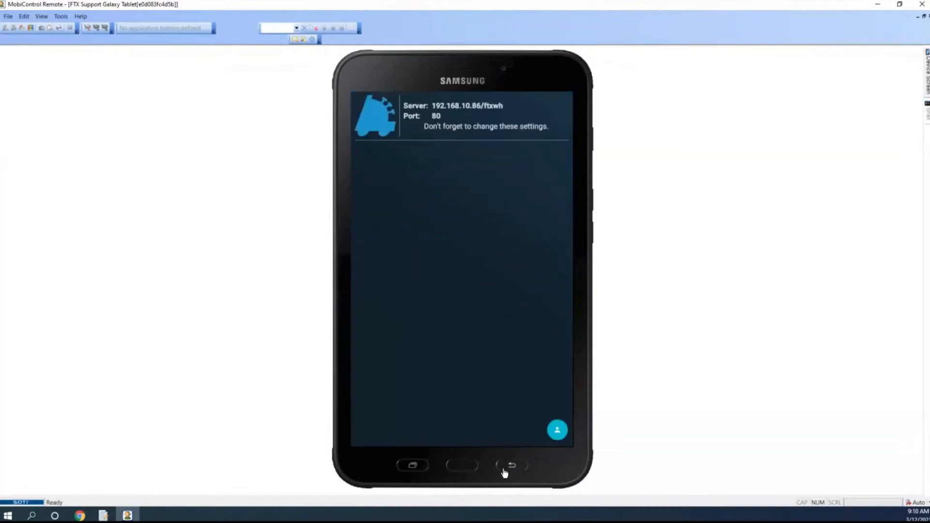
# Switch to FasTrax Warehouse and open the Cigarettes count's worksheet to examine the scanned quantities and their variances
pyautogui.click(103, 516)
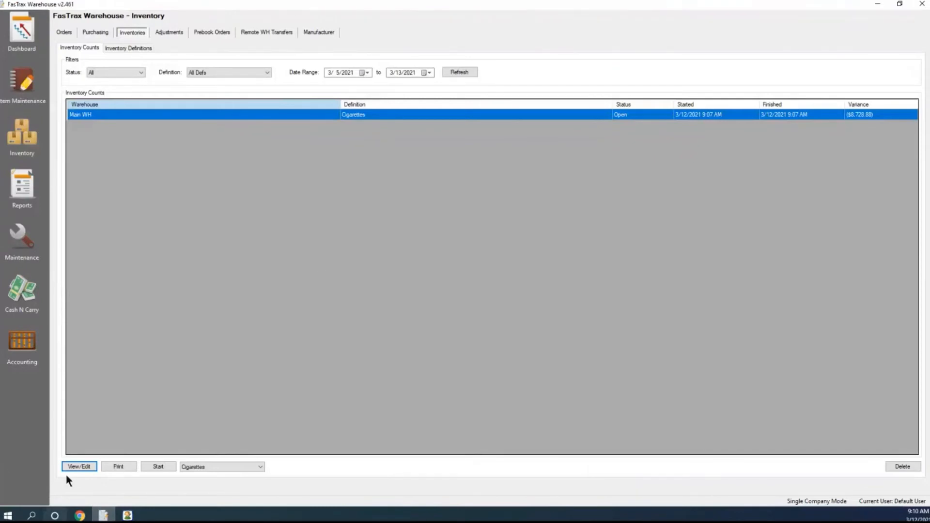
pyautogui.click(78, 468)
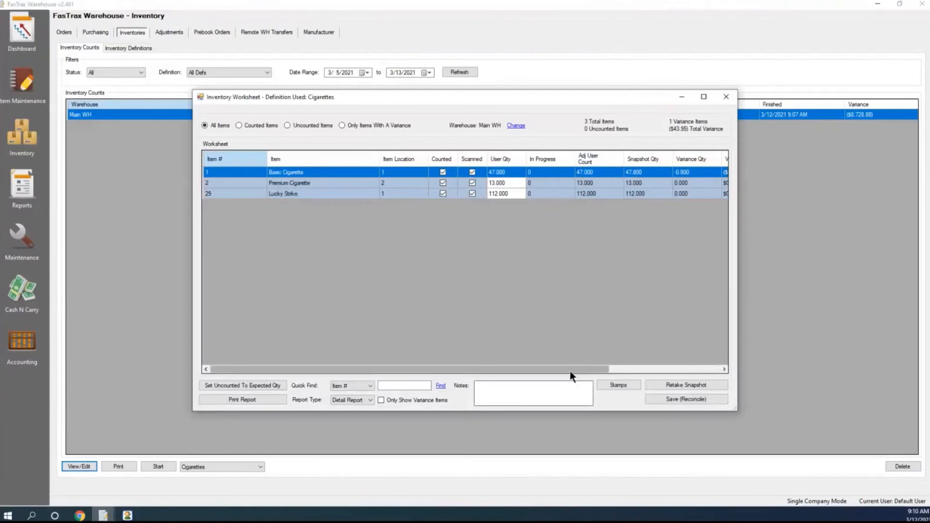
pyautogui.moveTo(572, 371); pyautogui.dragTo(630, 373)
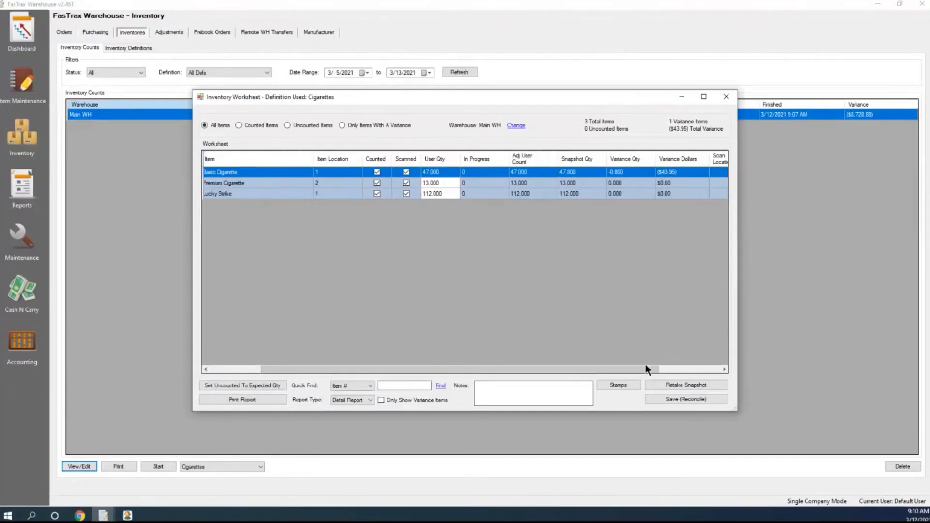
pyautogui.moveTo(645, 369); pyautogui.dragTo(656, 370)
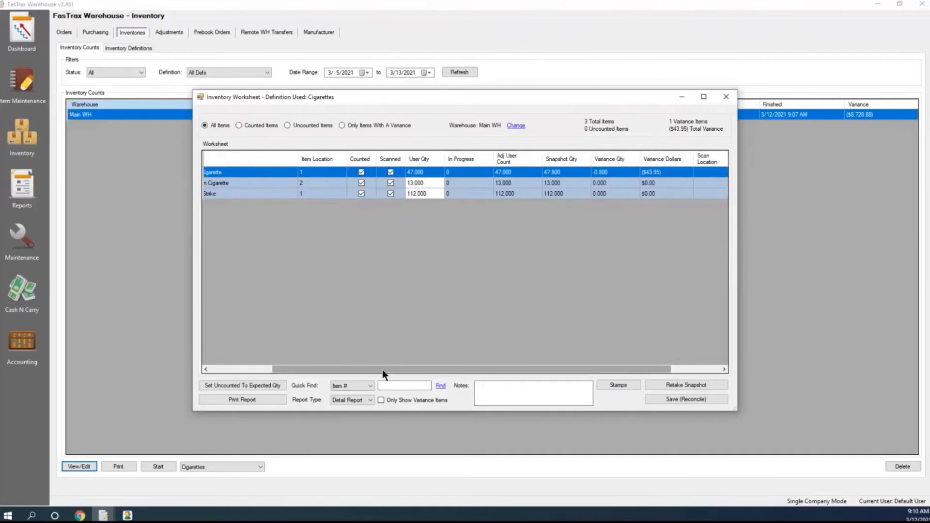
# Save and reconcile the Cigarettes worksheet, applying the user counts to inventory
pyautogui.moveTo(382, 370); pyautogui.dragTo(323, 367)
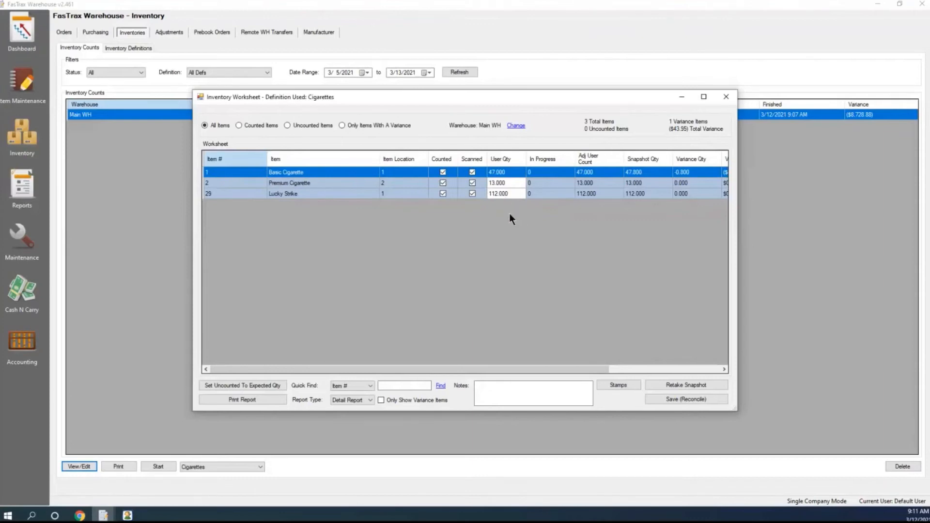
pyautogui.click(675, 399)
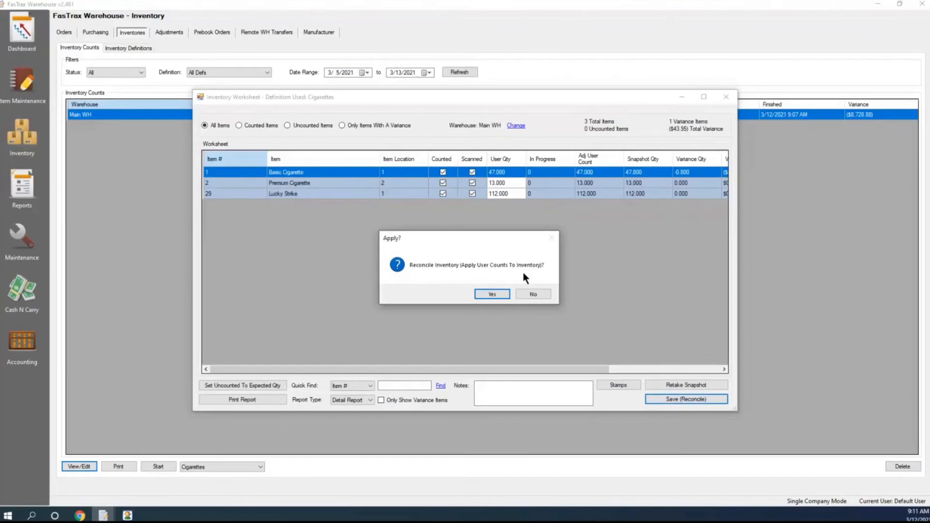
pyautogui.click(493, 294)
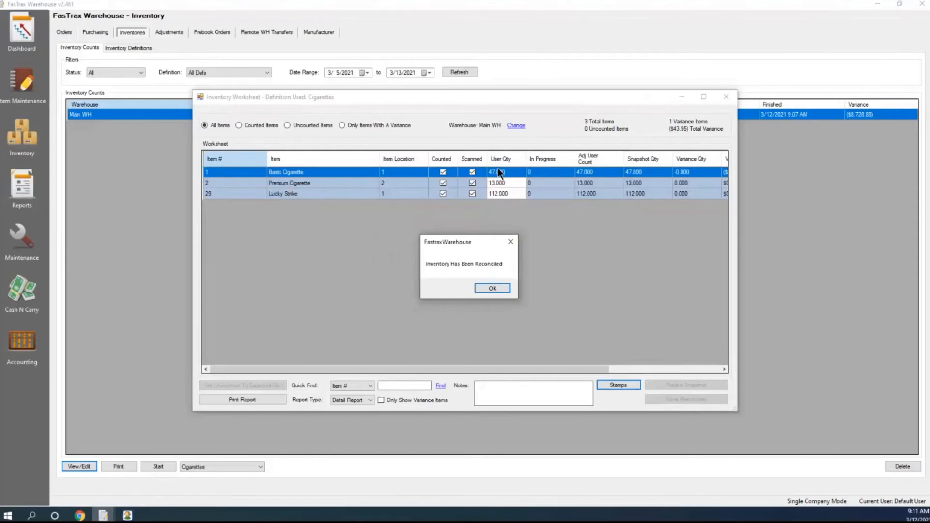
pyautogui.click(506, 288)
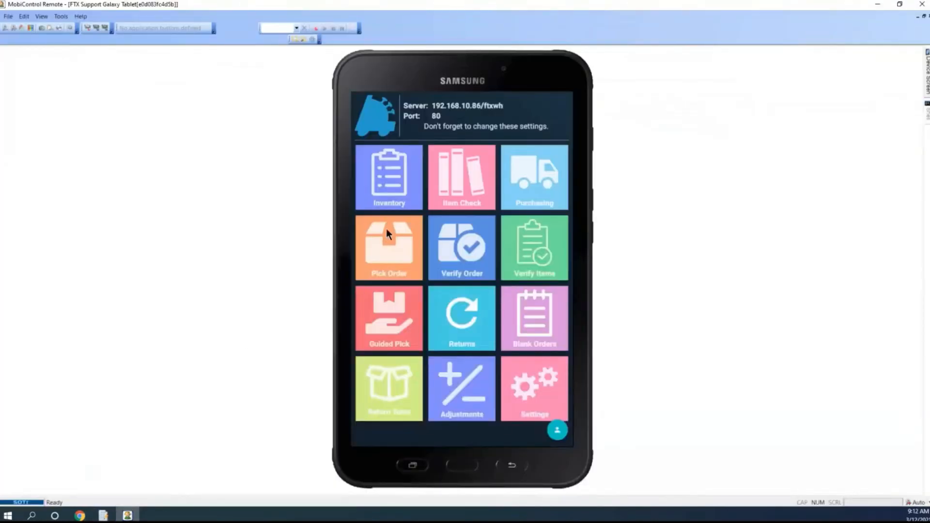
# Switch to the tablet's inventory screen and create a new count with the Weighted Tobacco definition
pyautogui.click(396, 179)
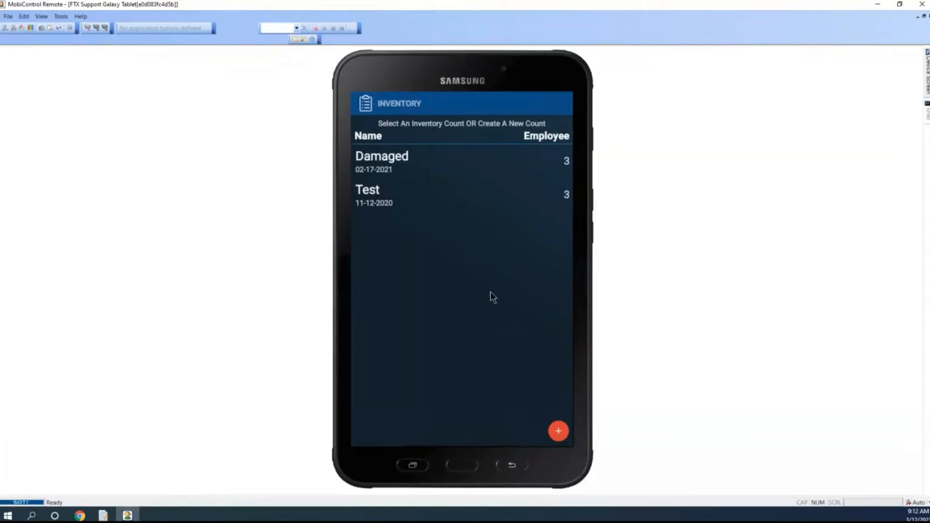
pyautogui.click(560, 432)
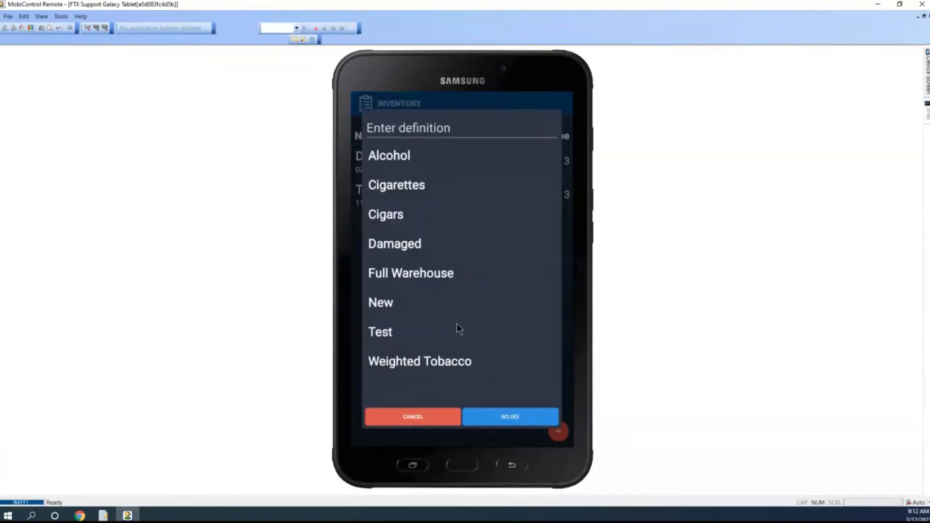
pyautogui.click(421, 367)
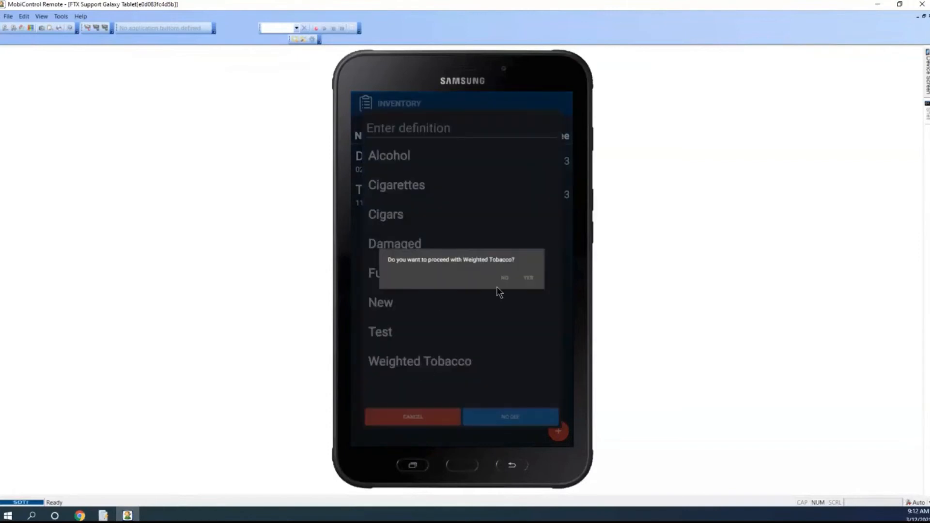
pyautogui.click(528, 279)
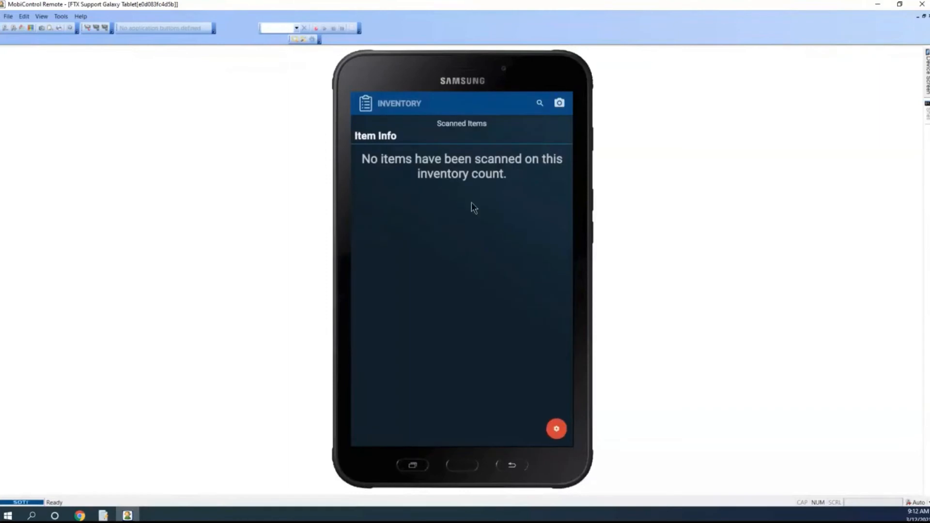
# Switch to FasTrax Warehouse and refresh the inventory counts list to check for the Weighted Tobacco count
pyautogui.click(103, 516)
pyautogui.moveTo(121, 517)
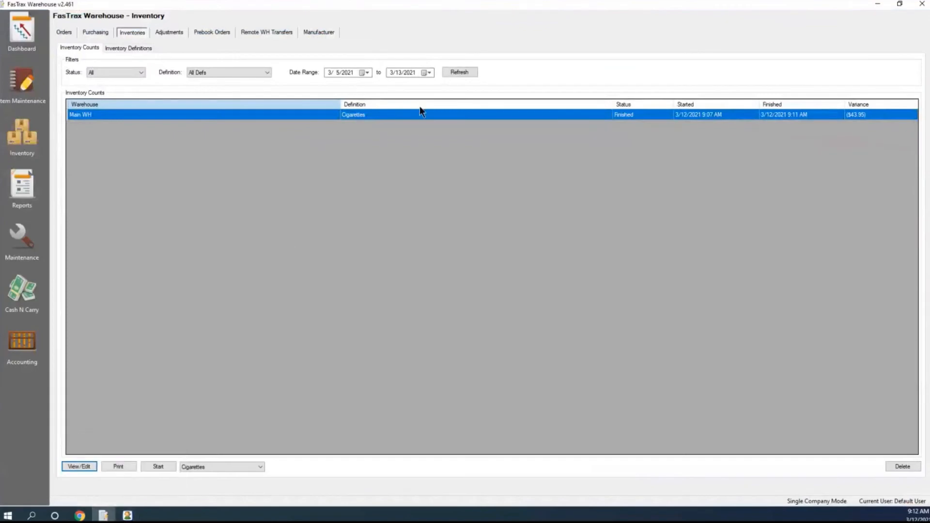
pyautogui.click(455, 73)
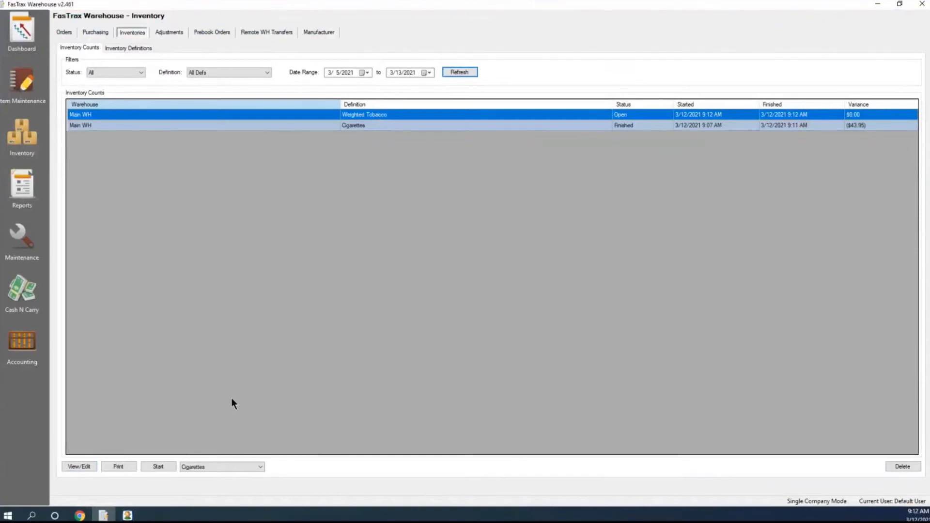
# Return to the tablet, dismiss the open message, and view the Weighted Tobacco count's uncounted items before going back to the scanned items
pyautogui.click(130, 517)
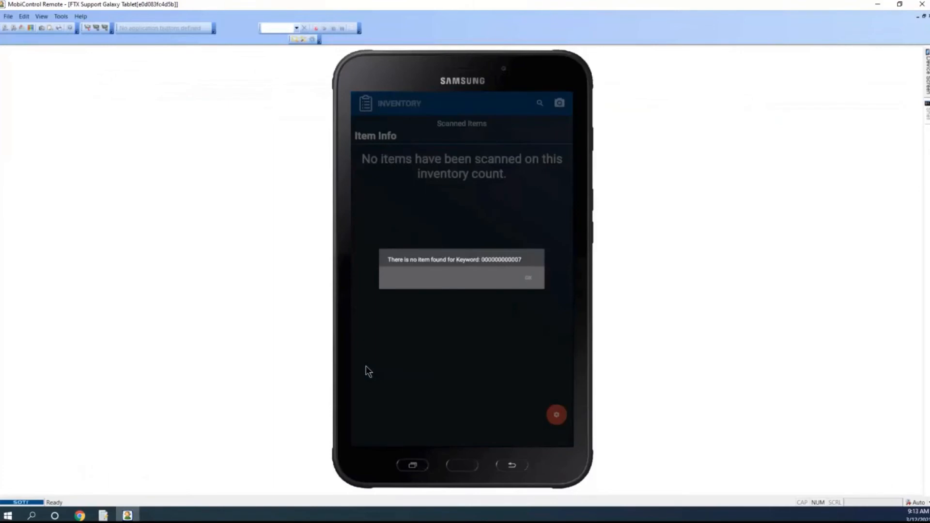
pyautogui.click(529, 279)
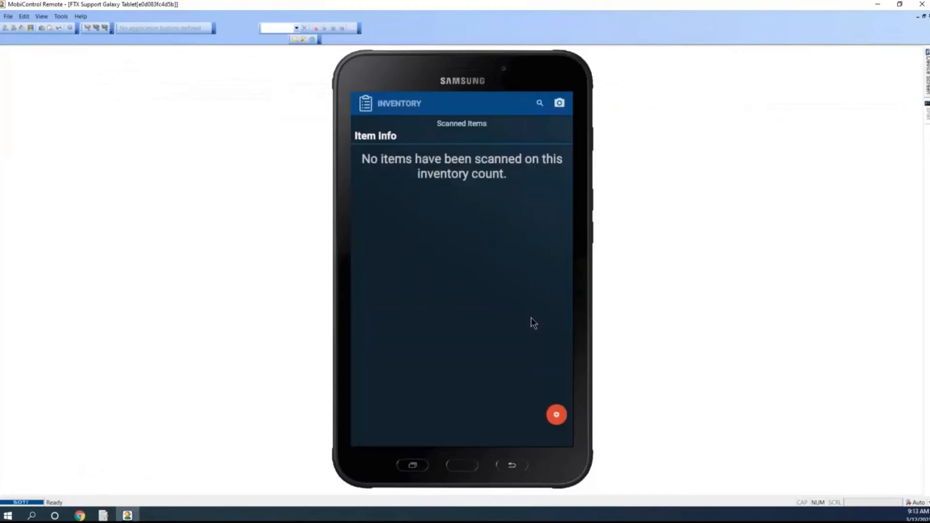
pyautogui.click(557, 415)
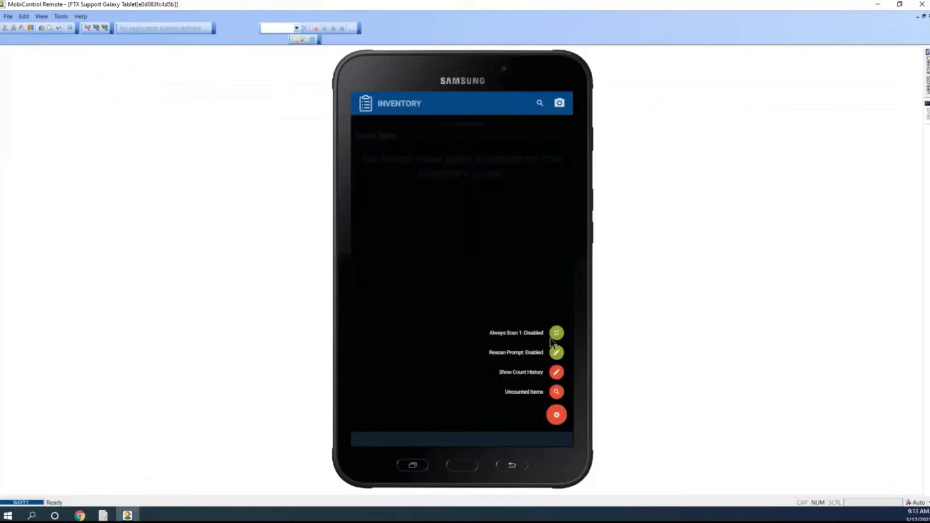
pyautogui.click(557, 394)
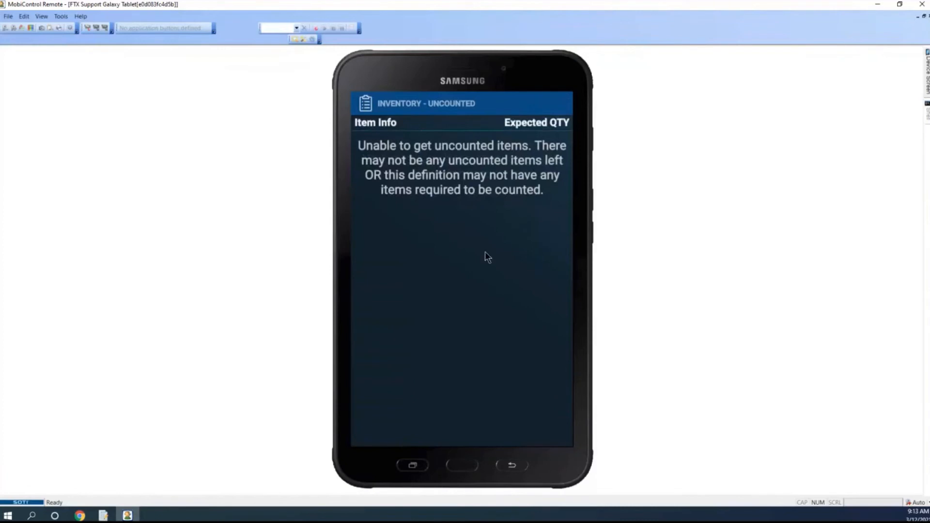
pyautogui.click(512, 465)
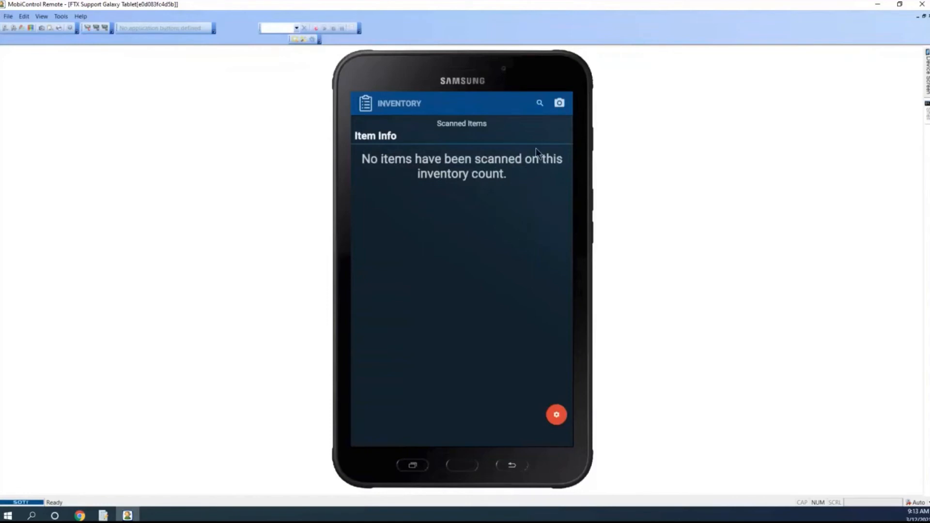
# Search the Weighted Tobacco count for item number 5, correcting the mistyped entry and dismissing the messages
pyautogui.click(539, 103)
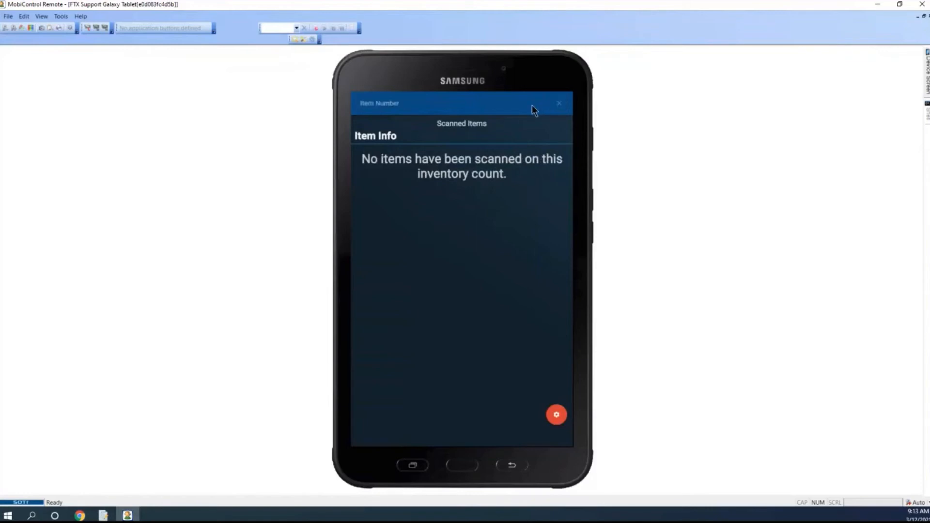
pyautogui.write('s.')
pyautogui.press('Return')
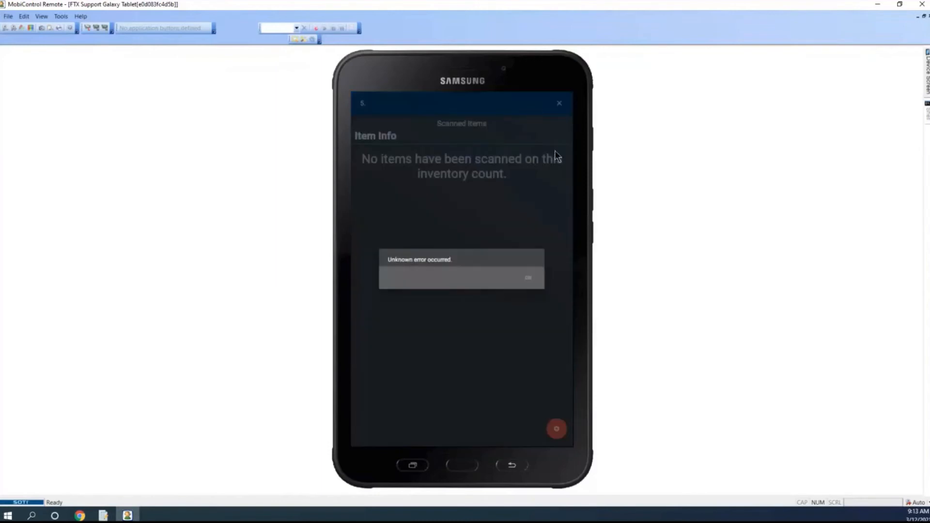
pyautogui.click(529, 279)
pyautogui.click(398, 103)
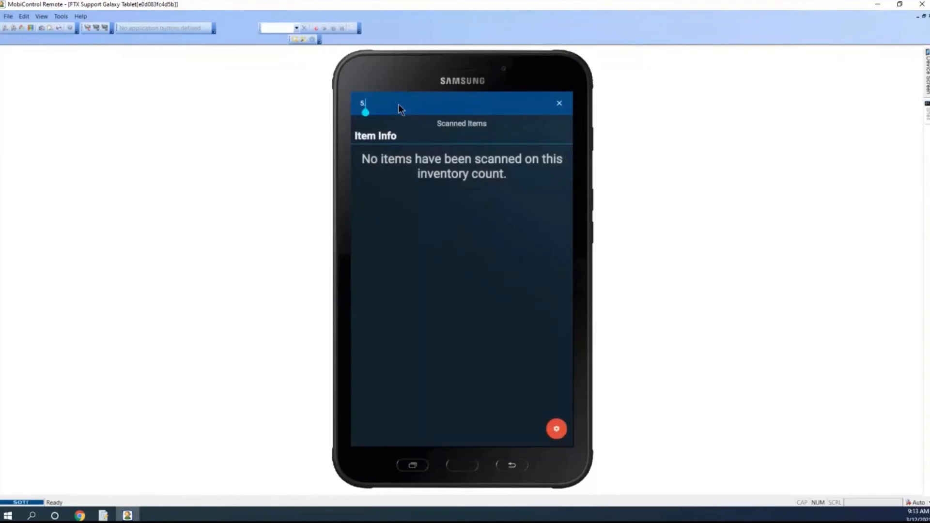
pyautogui.press('BackSpace')
pyautogui.press('Return')
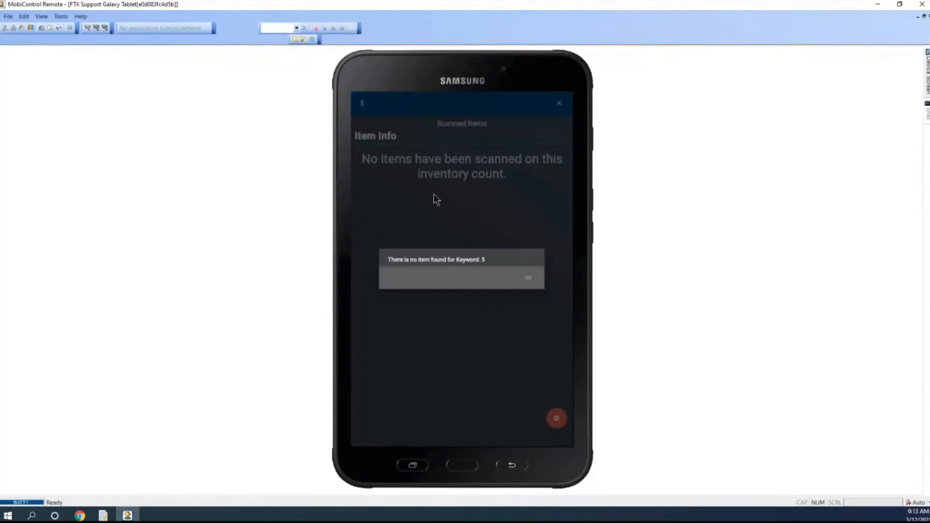
pyautogui.click(528, 278)
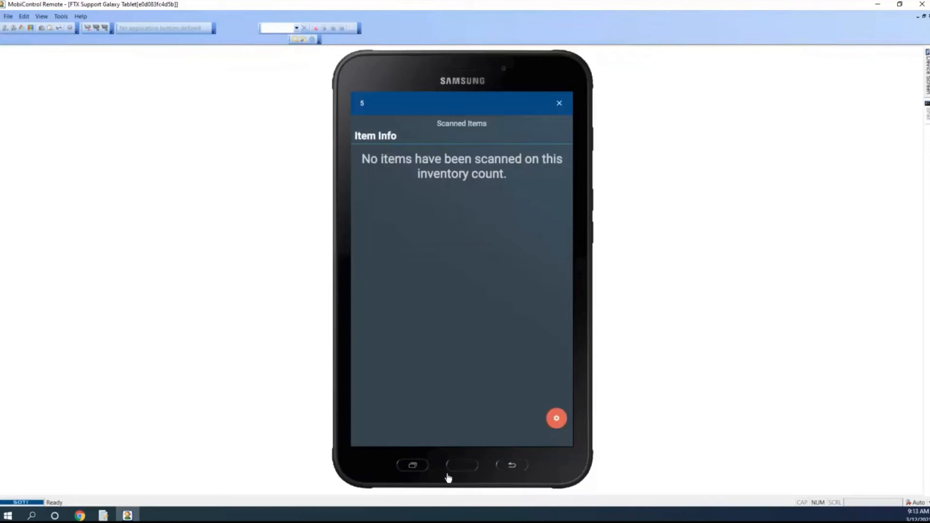
# Leave the Weighted Tobacco count and create a new count with the Cigarettes definition
pyautogui.click(520, 465)
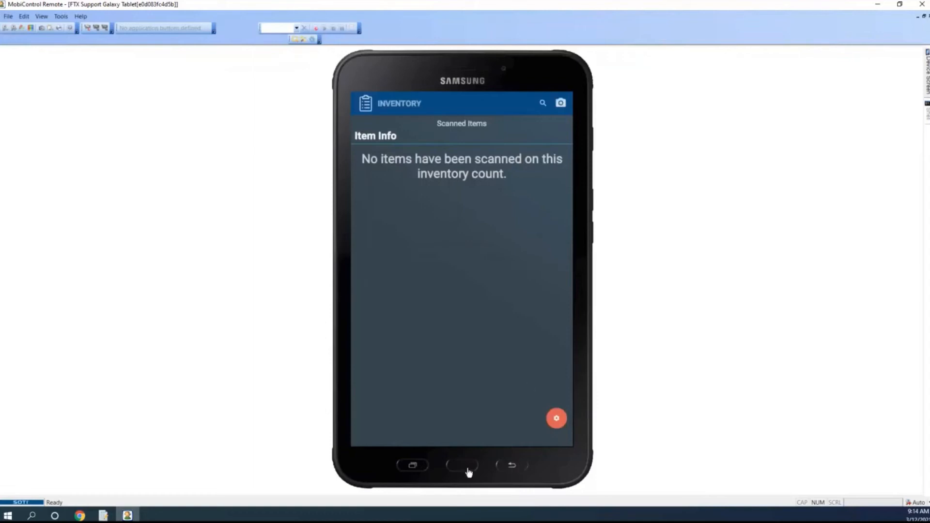
pyautogui.click(517, 467)
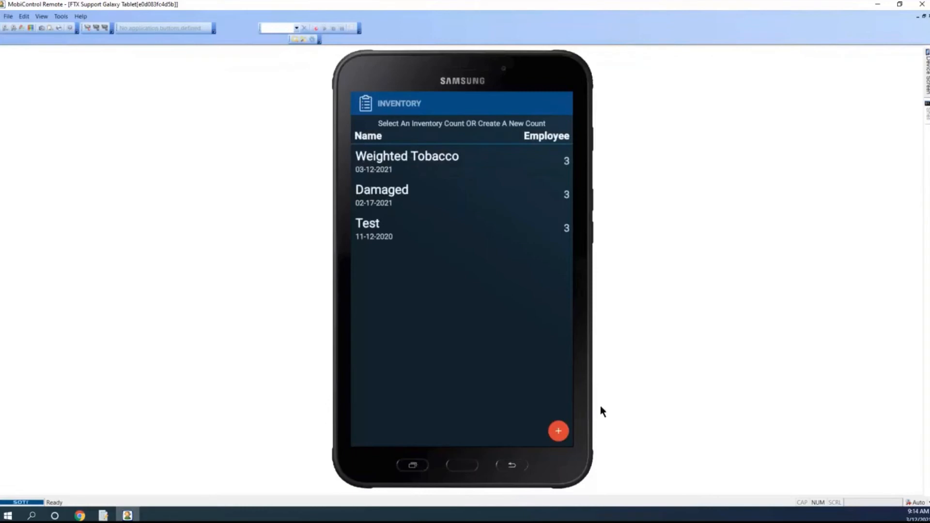
pyautogui.click(558, 433)
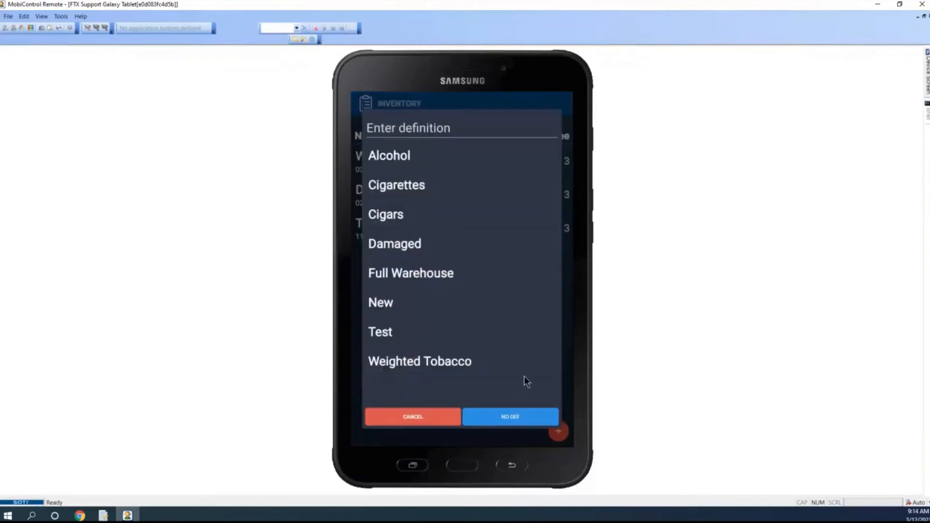
pyautogui.click(423, 187)
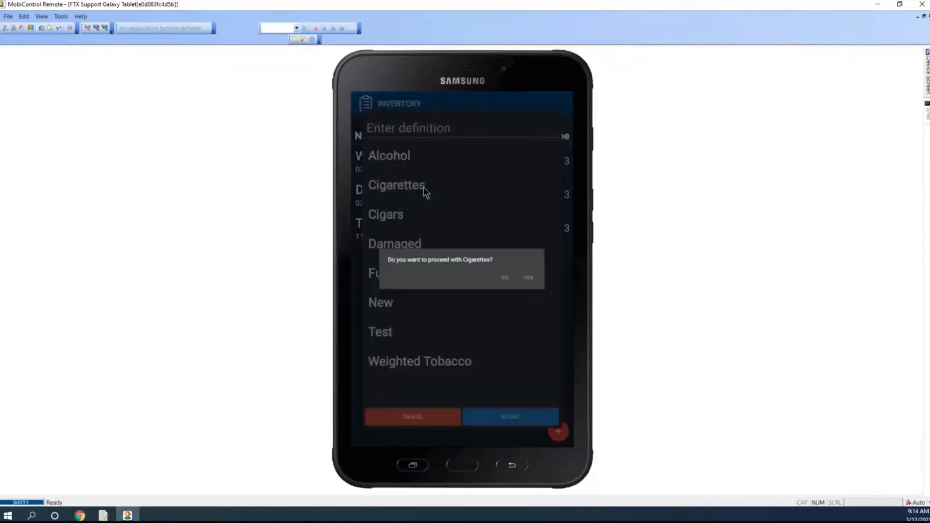
pyautogui.click(529, 279)
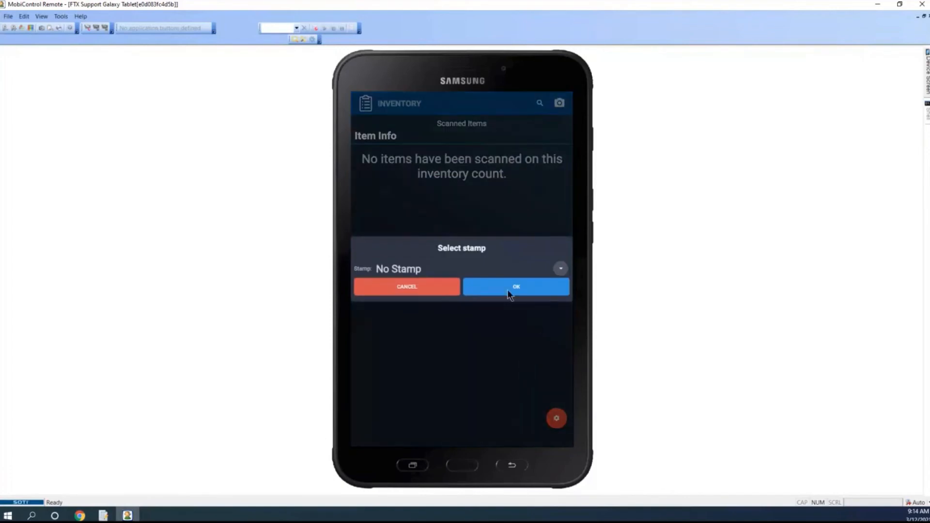
# Confirm No Stamp for the scanned Lucky Strike and add it to the count with a quantity of 112
pyautogui.click(507, 289)
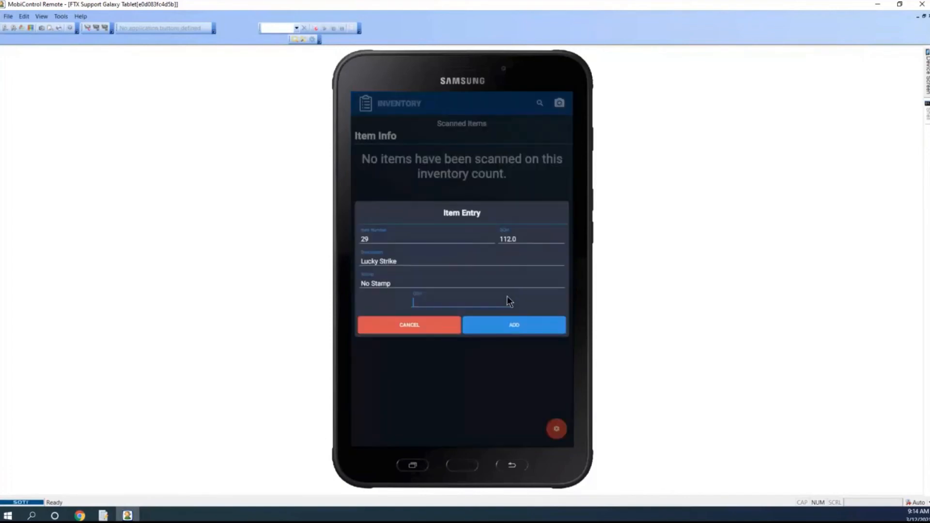
pyautogui.write('112')
# Open the count history settings and save and apply the Show All Scan History option
pyautogui.click(556, 428)
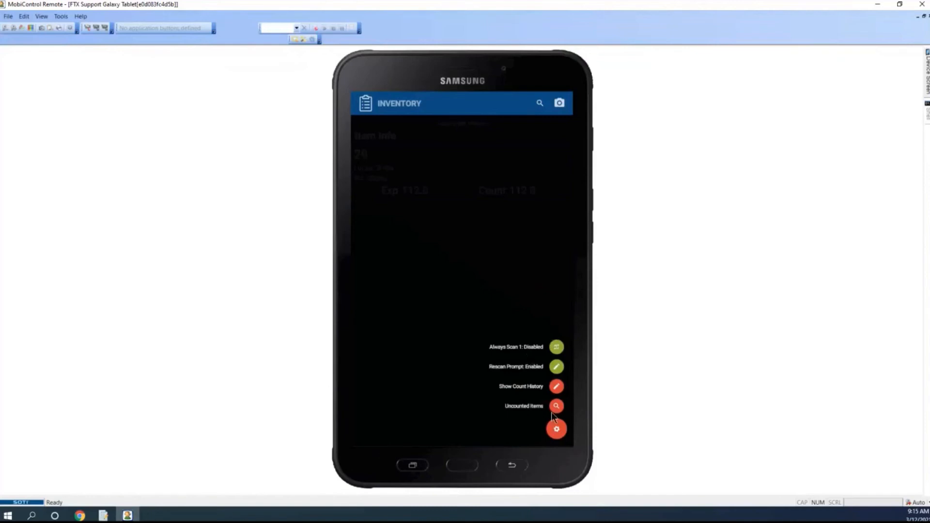
pyautogui.click(556, 386)
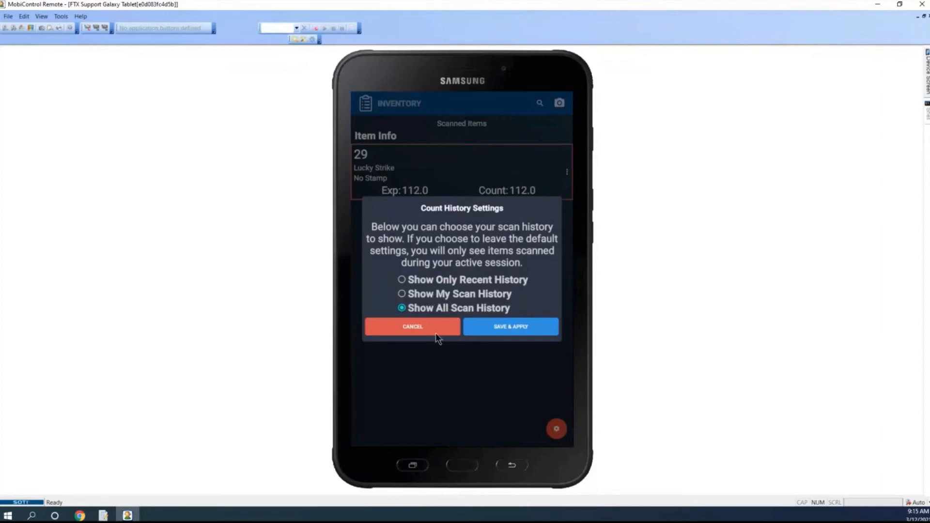
pyautogui.click(507, 327)
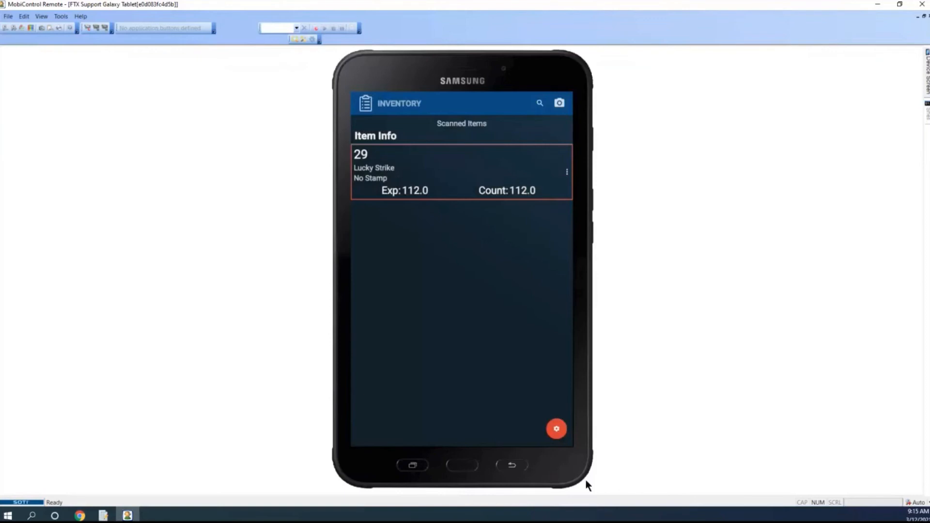
# View the Cigarettes count's uncounted items and their expected quantities, and return to the scanned items
pyautogui.click(556, 431)
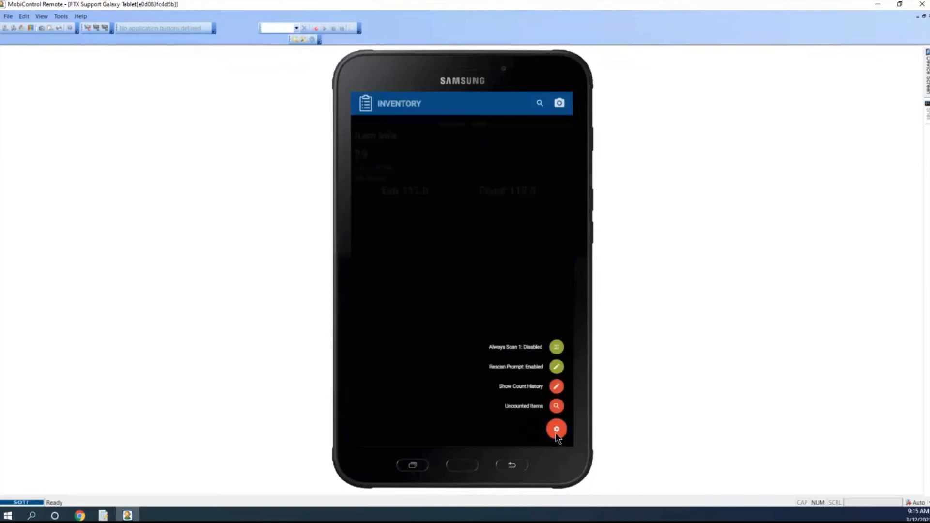
pyautogui.click(556, 406)
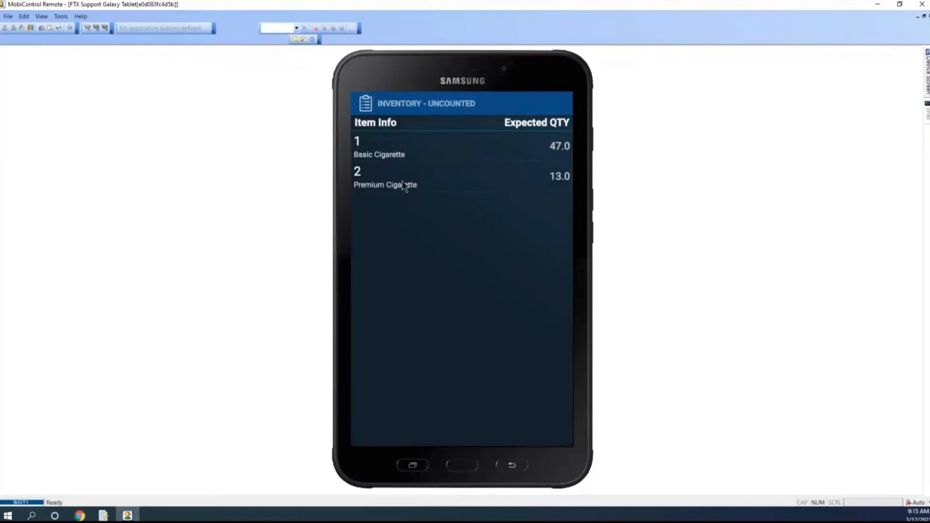
pyautogui.click(517, 468)
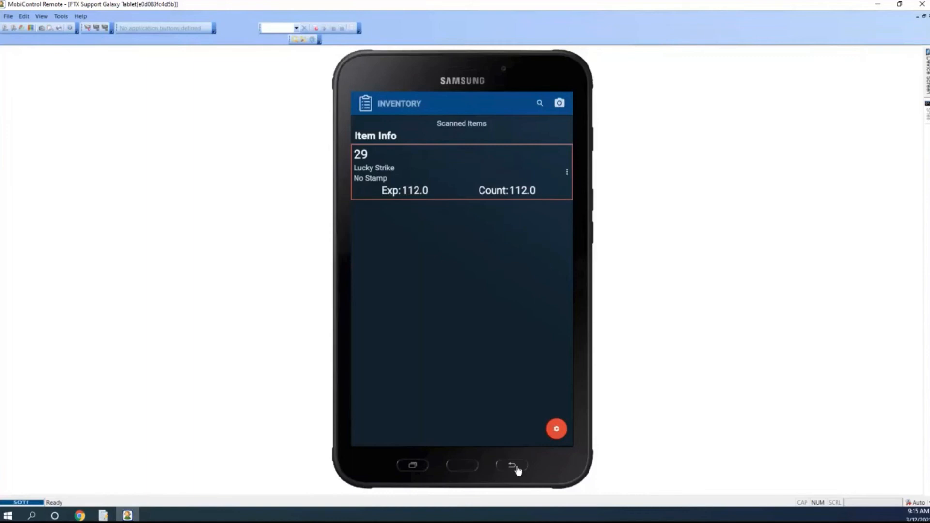
pyautogui.click(517, 468)
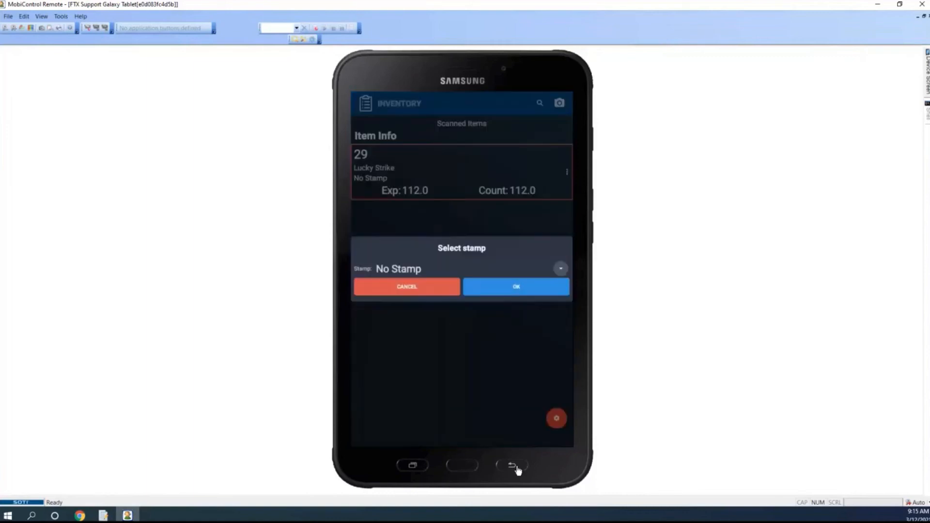
# Add Premium Cigarette with quantity 13 and Basic Cigarette with quantity 47 to the count, both with No Stamp
pyautogui.click(538, 294)
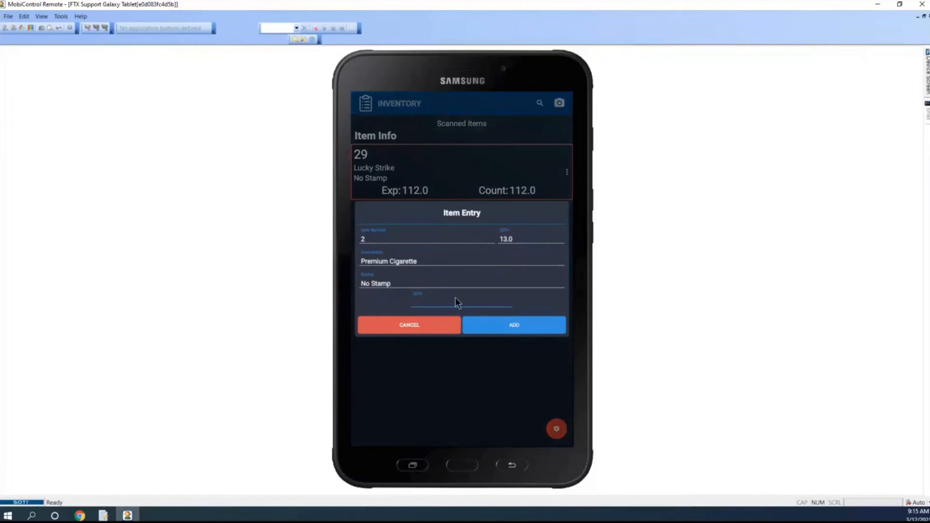
pyautogui.write('13')
pyautogui.click(516, 326)
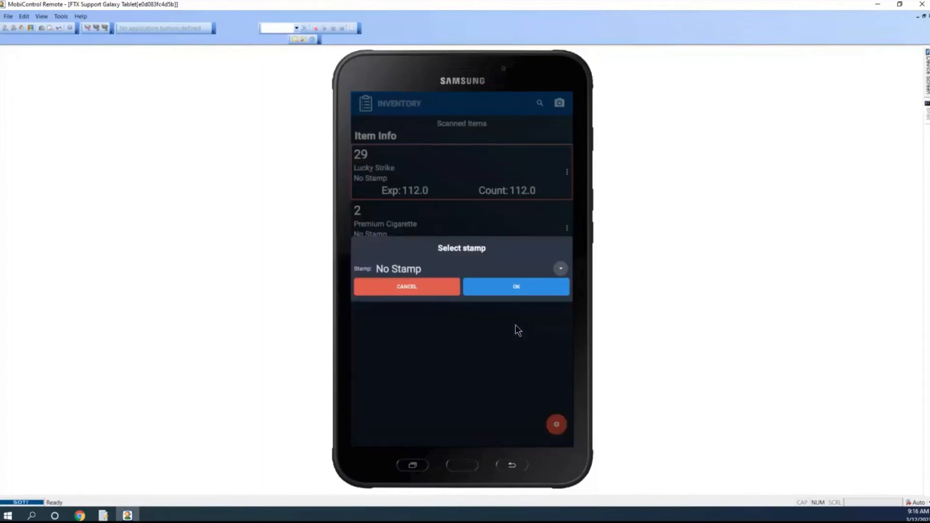
pyautogui.click(538, 293)
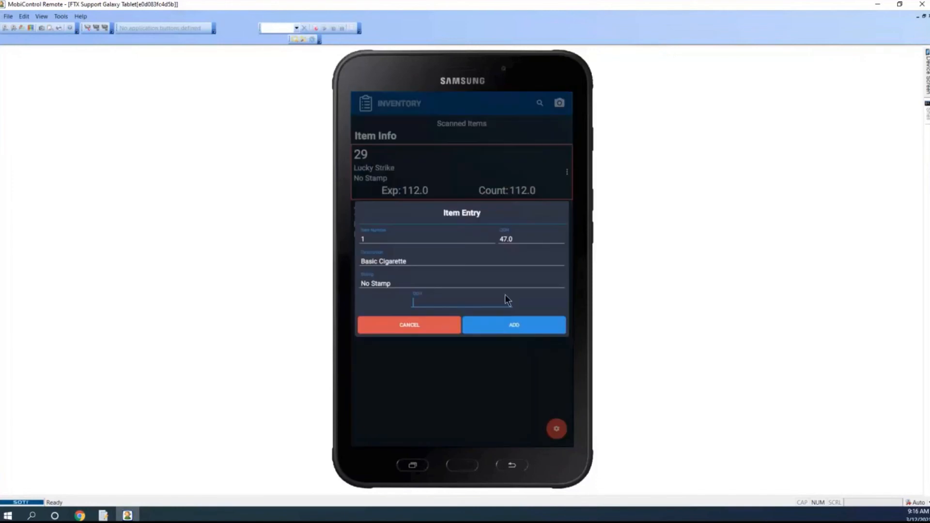
pyautogui.write('47')
pyautogui.click(515, 330)
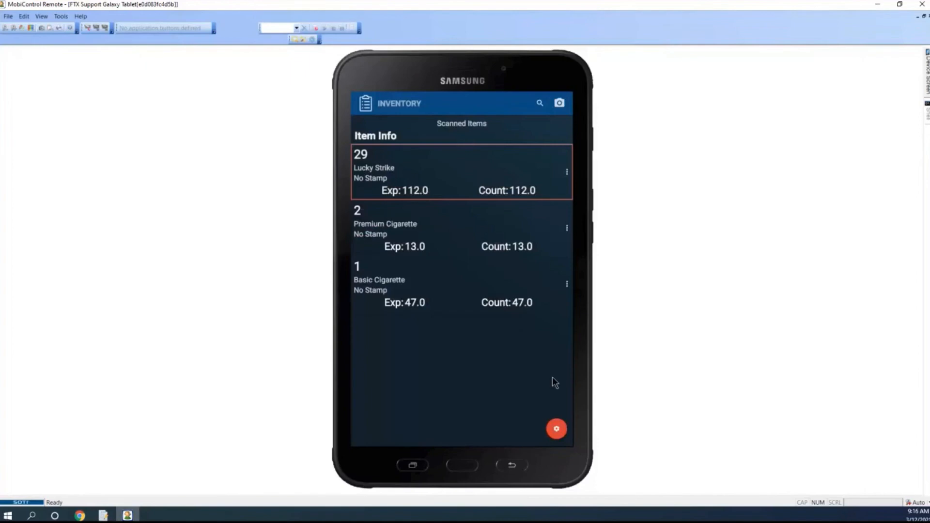
# Leave the Cigarettes count and exit the tablet's inventory count list
pyautogui.click(560, 432)
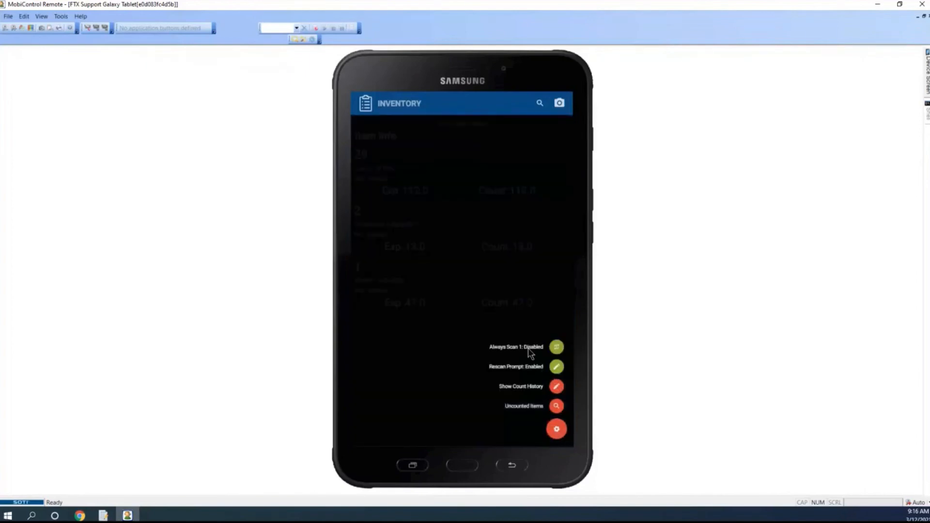
pyautogui.click(557, 431)
pyautogui.click(513, 467)
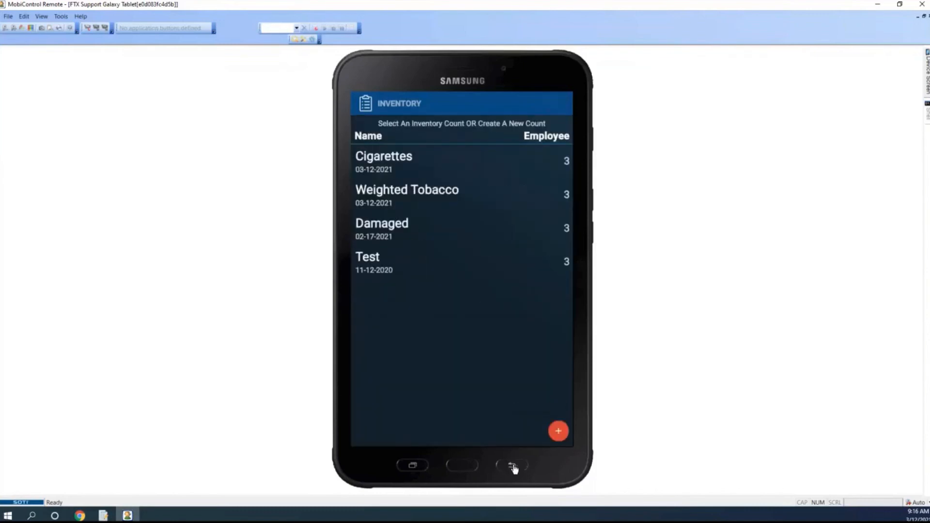
pyautogui.click(513, 466)
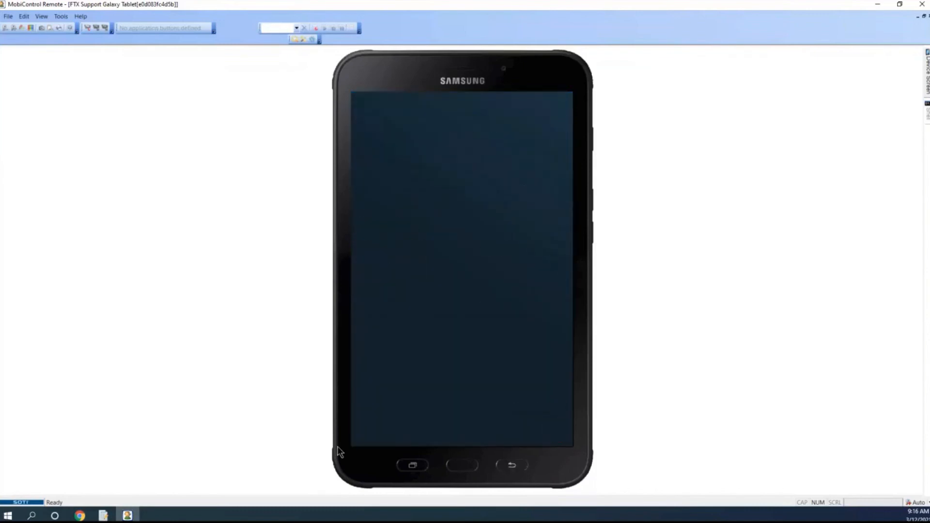
# Switch to FasTrax Warehouse, refresh the inventory counts, and open the open Cigarettes count's worksheet to review quantities and variances
pyautogui.click(102, 516)
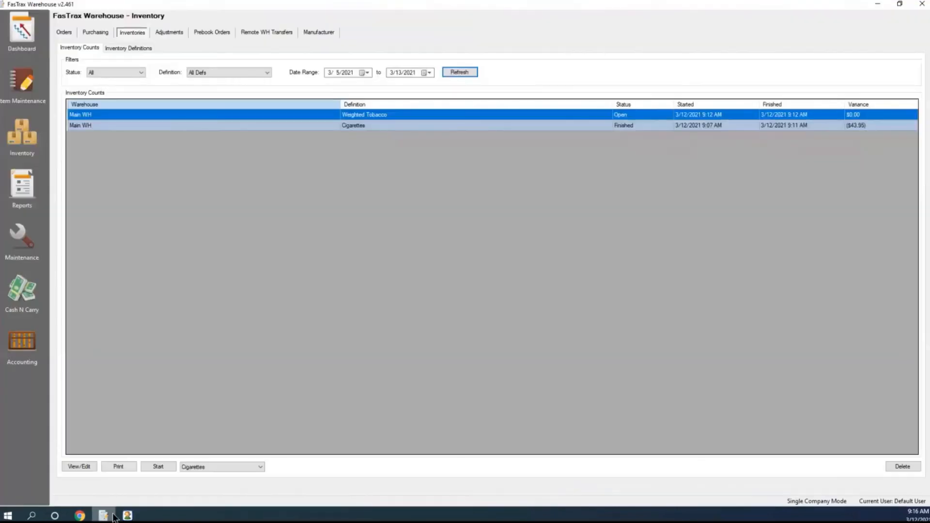
pyautogui.click(466, 72)
pyautogui.click(366, 117)
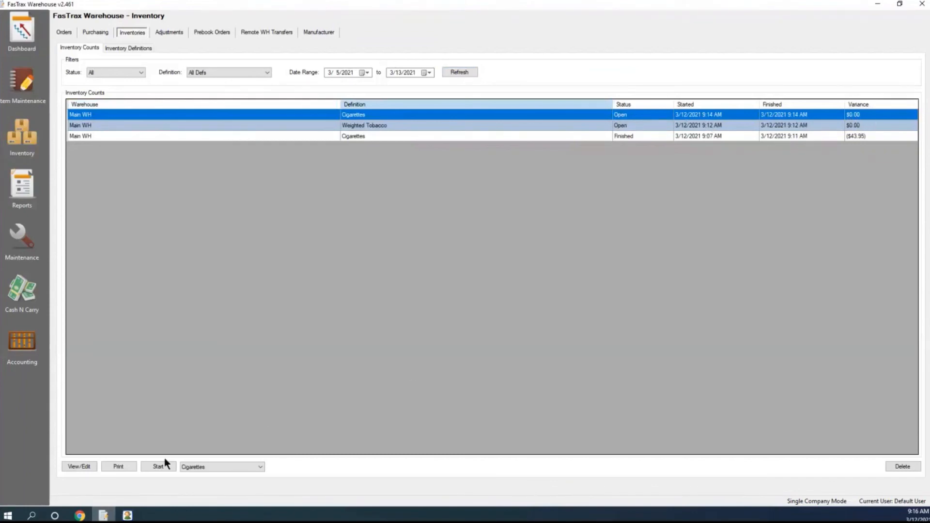
pyautogui.click(83, 465)
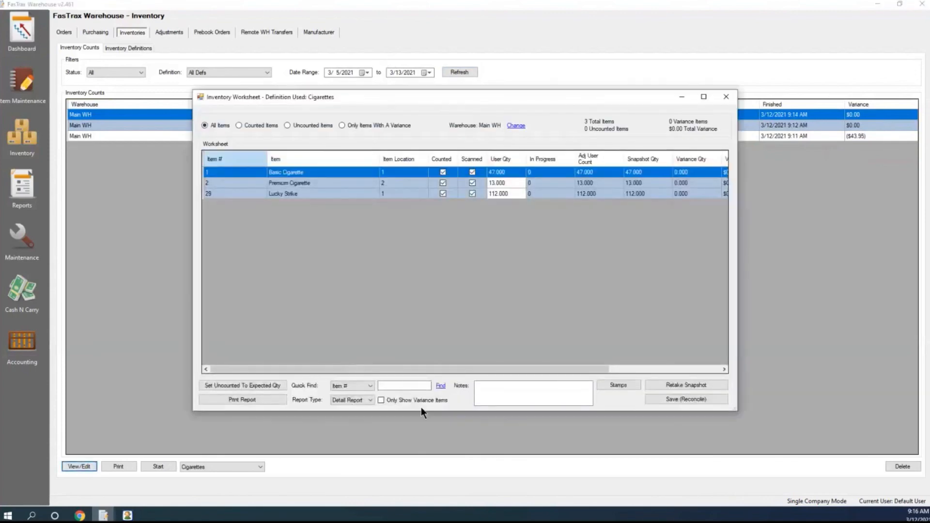
pyautogui.moveTo(438, 369); pyautogui.dragTo(489, 373)
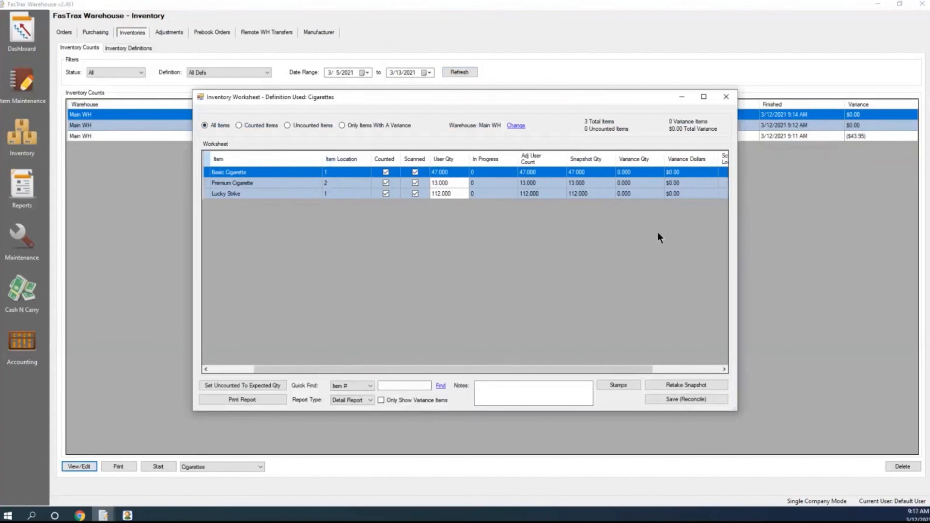
pyautogui.moveTo(619, 368); pyautogui.dragTo(545, 384)
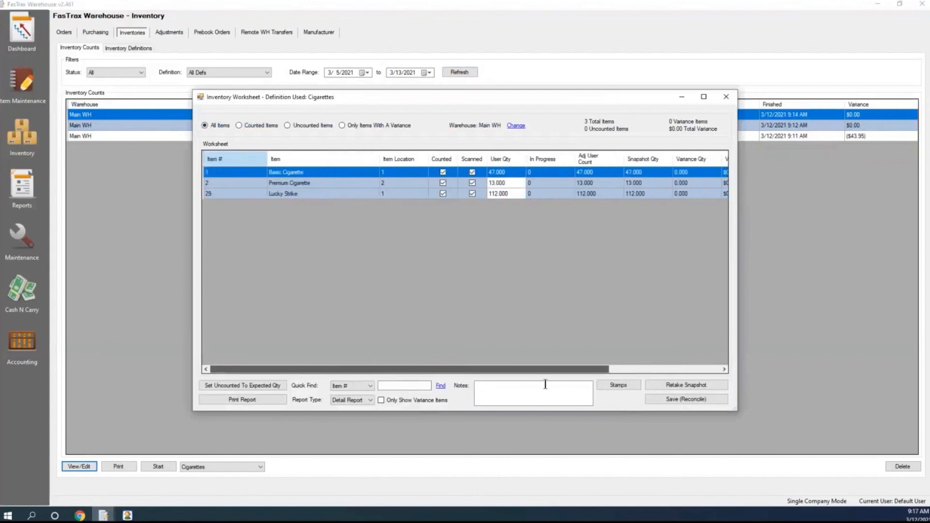
# Save and reconcile the Cigarettes inventory worksheet, confirming the reconciliation
pyautogui.click(700, 401)
pyautogui.click(489, 295)
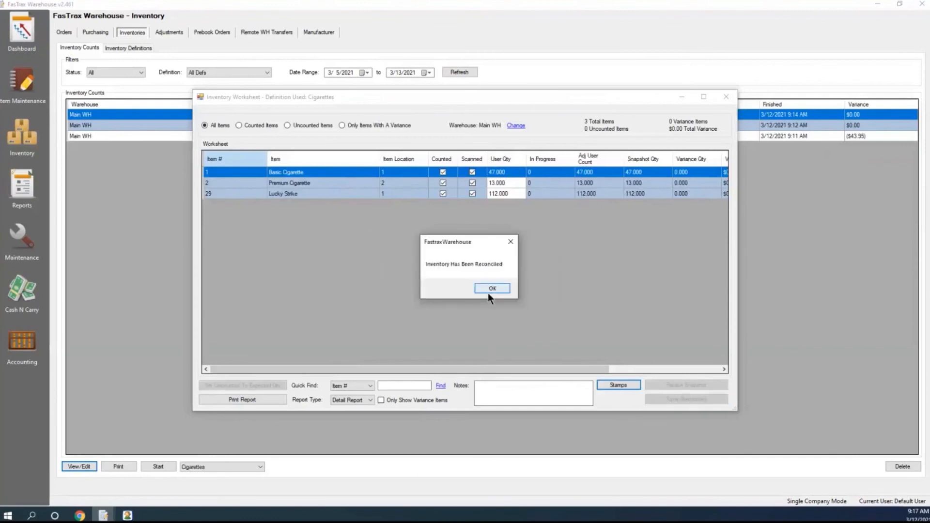
pyautogui.click(488, 291)
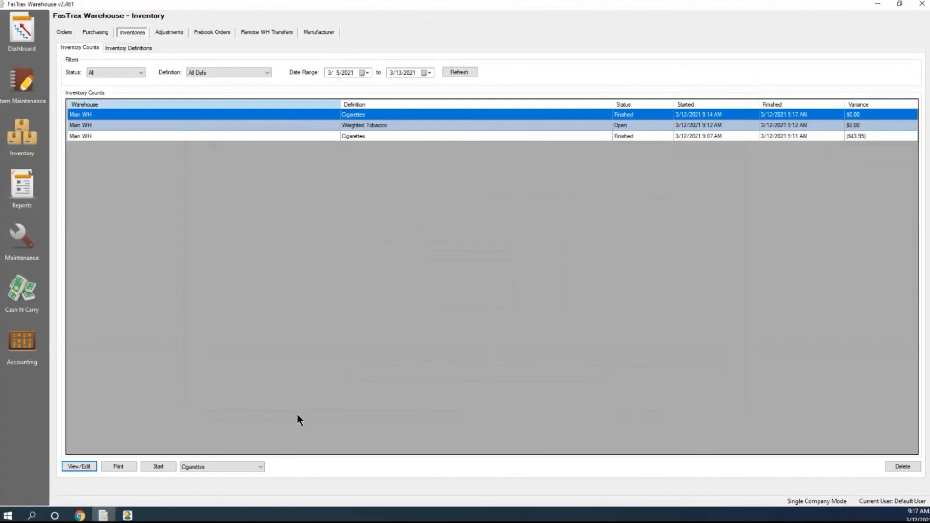
# Choose the Damaged definition for a new count and check its entry among the inventory definitions
pyautogui.click(261, 466)
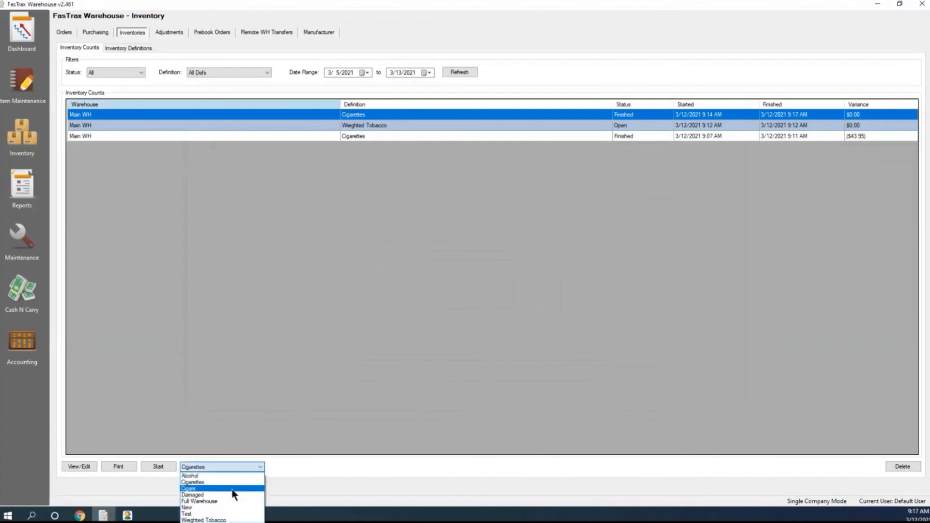
pyautogui.click(196, 494)
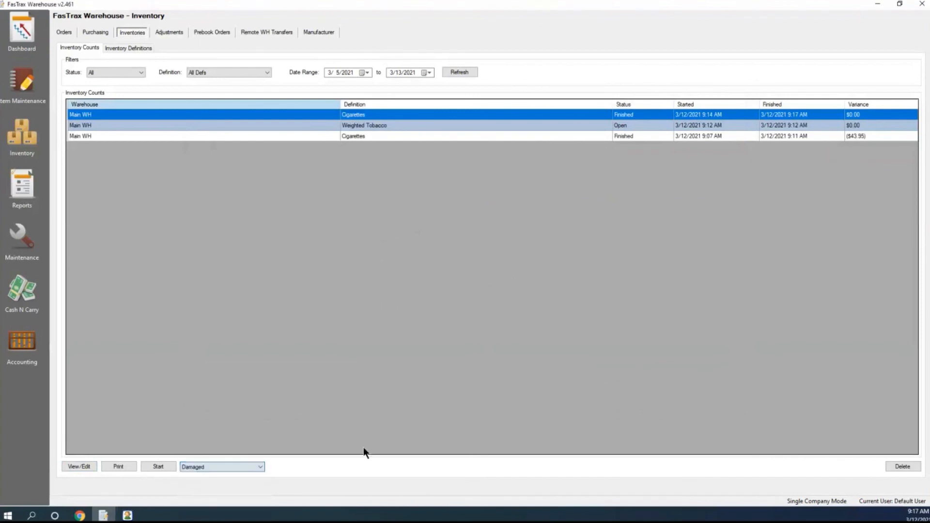
pyautogui.click(136, 47)
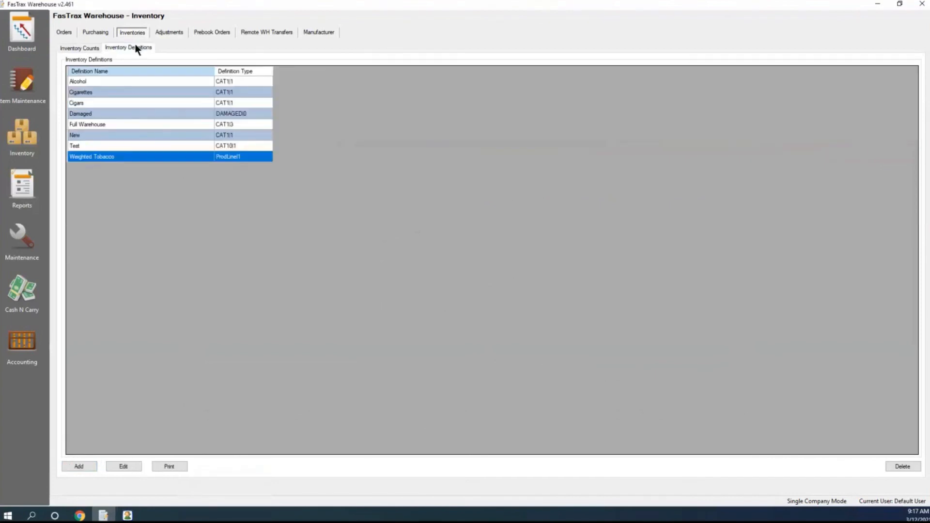
pyautogui.click(82, 115)
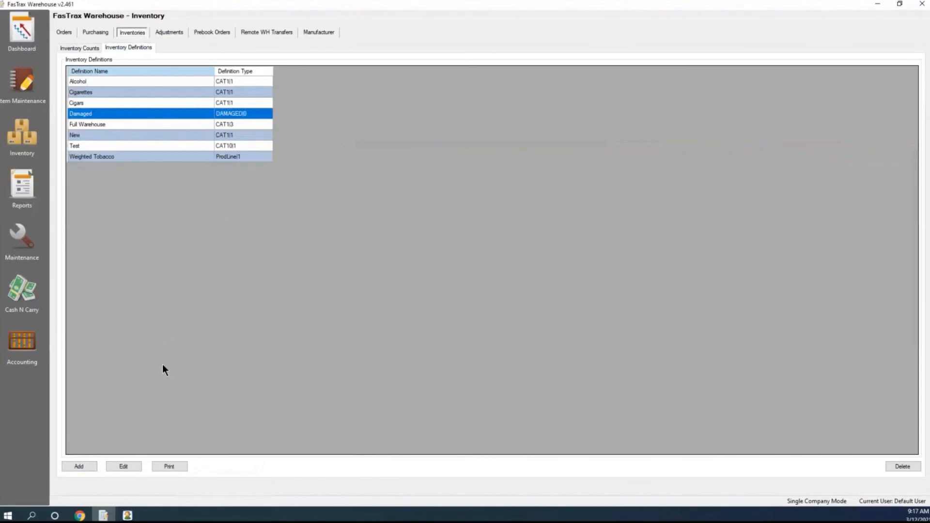
pyautogui.click(66, 47)
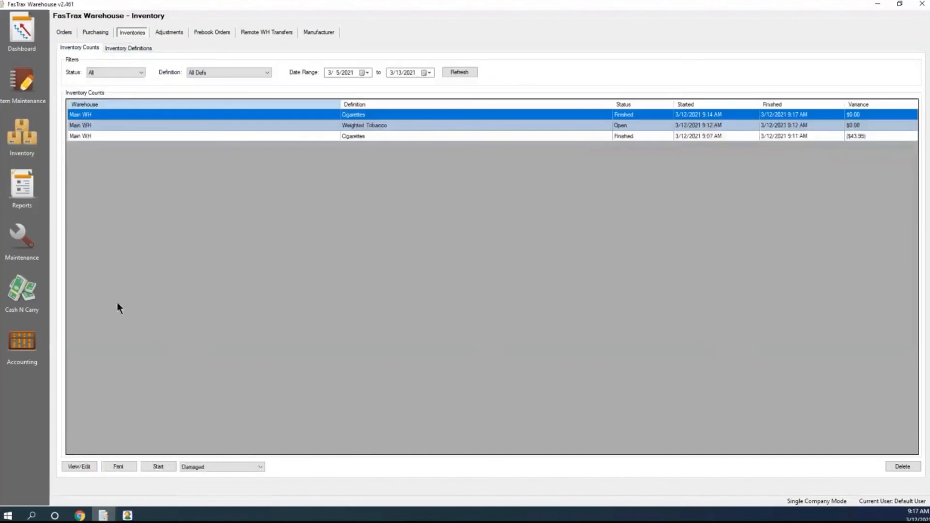
# Start a new inventory using the Damaged definition, and view its worksheet before closing it
pyautogui.click(164, 466)
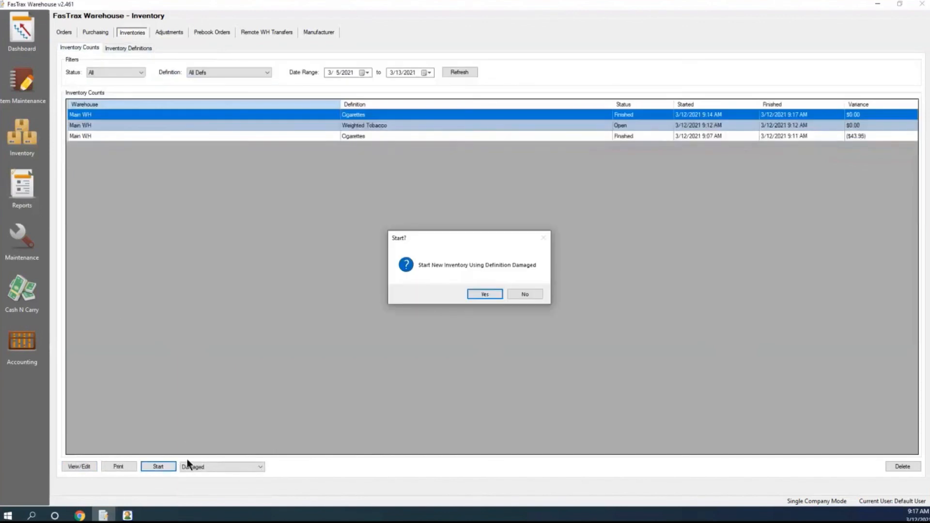
pyautogui.click(486, 294)
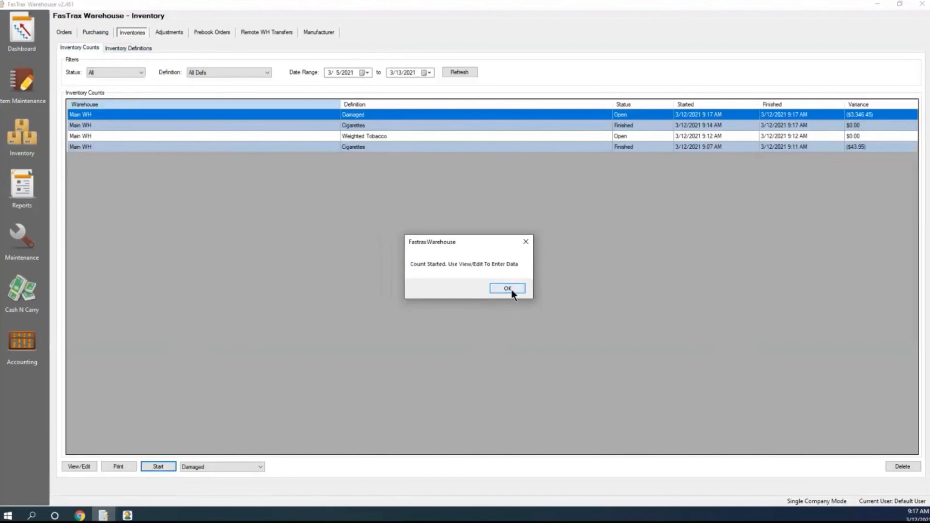
pyautogui.click(508, 289)
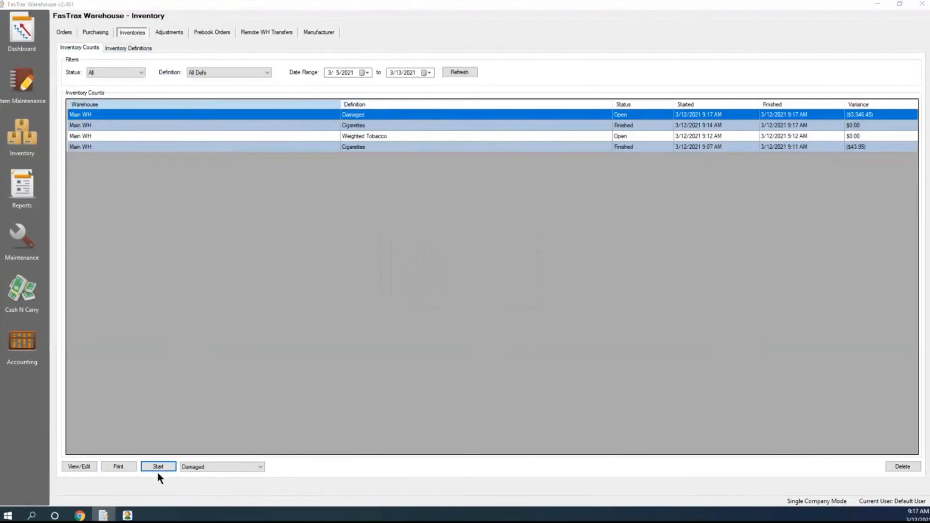
pyautogui.click(87, 464)
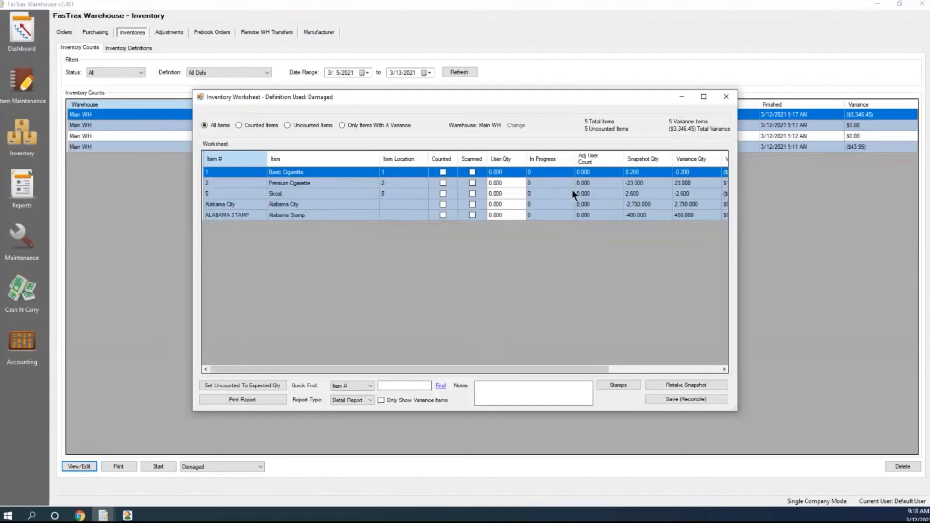
pyautogui.click(728, 97)
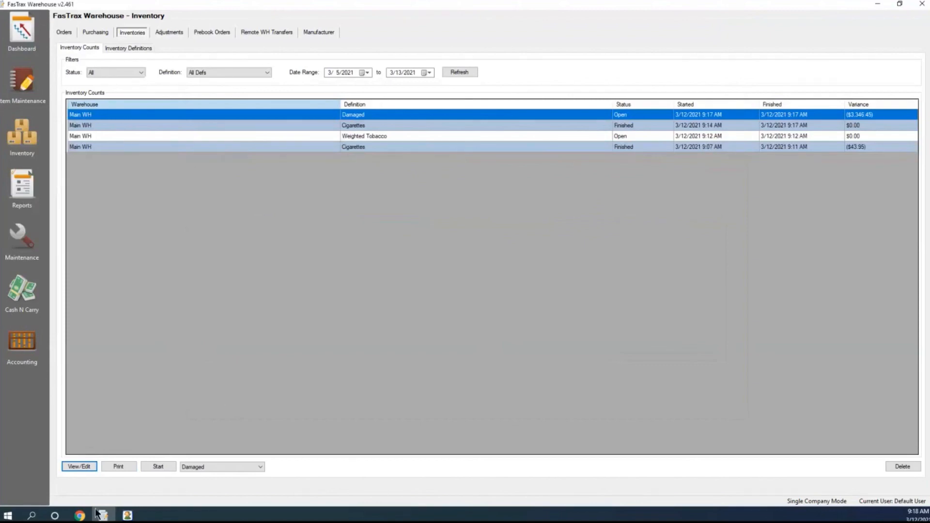
# Switch to Chrome and browse the upcoming and recorded webinars on the goftx.com/webinars page
pyautogui.click(82, 517)
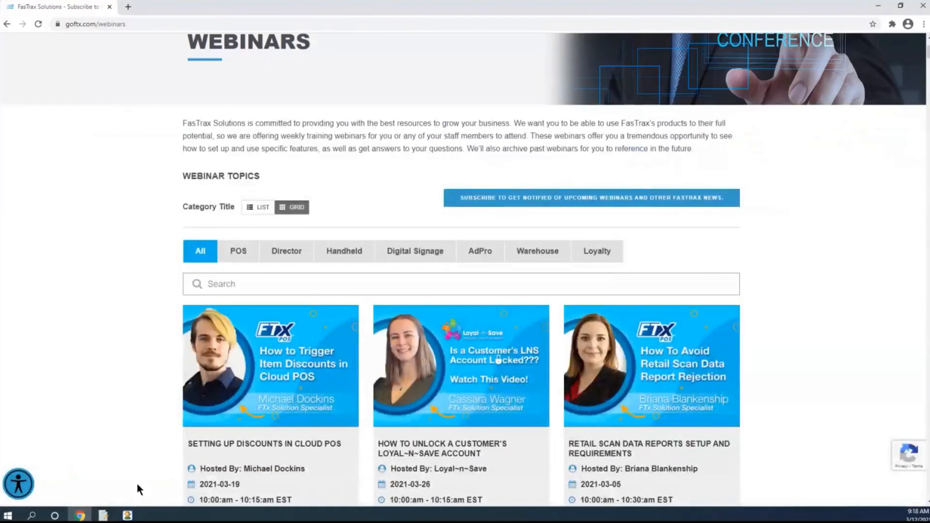
pyautogui.click(151, 25)
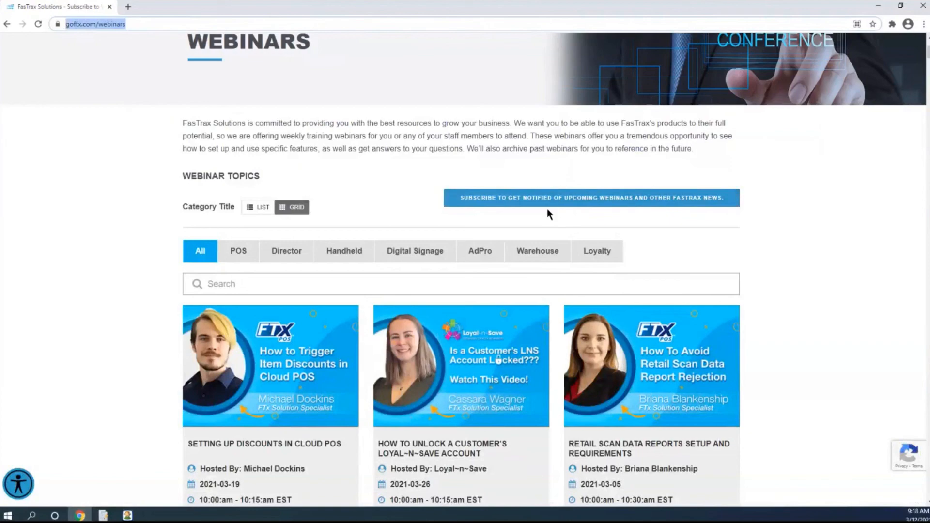
pyautogui.scroll(-5, 547, 213)
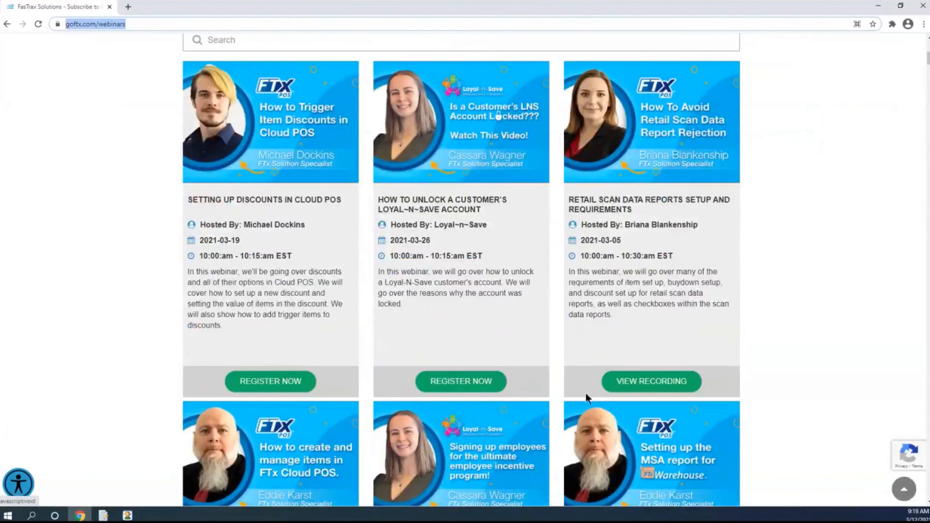
pyautogui.scroll(-2, 675, 383)
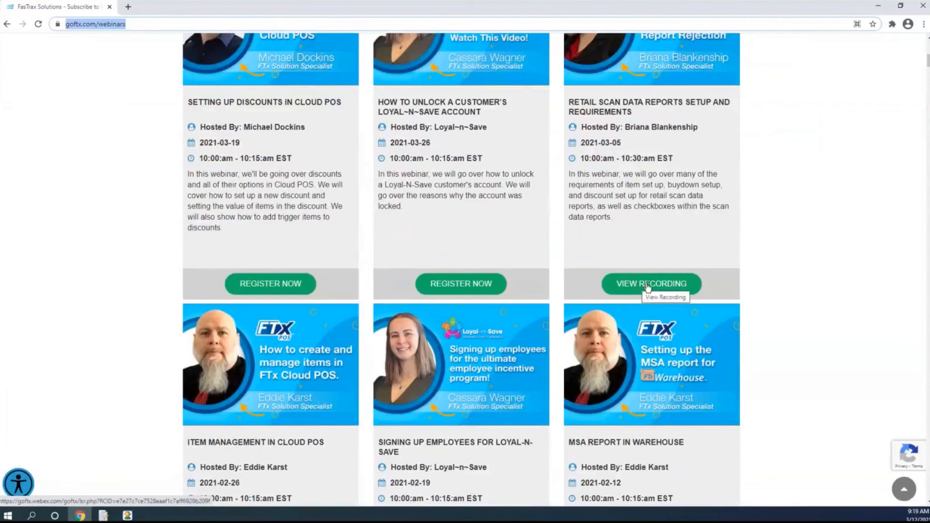
pyautogui.scroll(1, 635, 278)
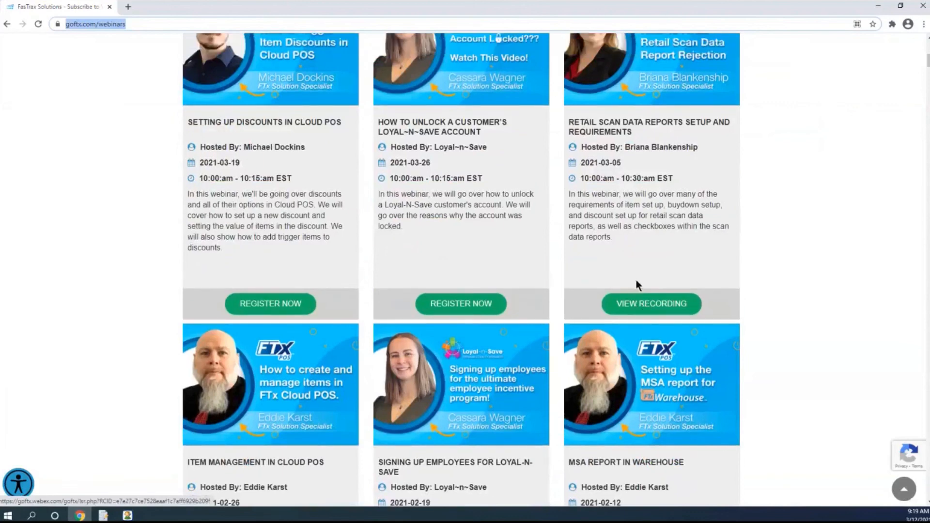
pyautogui.scroll(5, 636, 278)
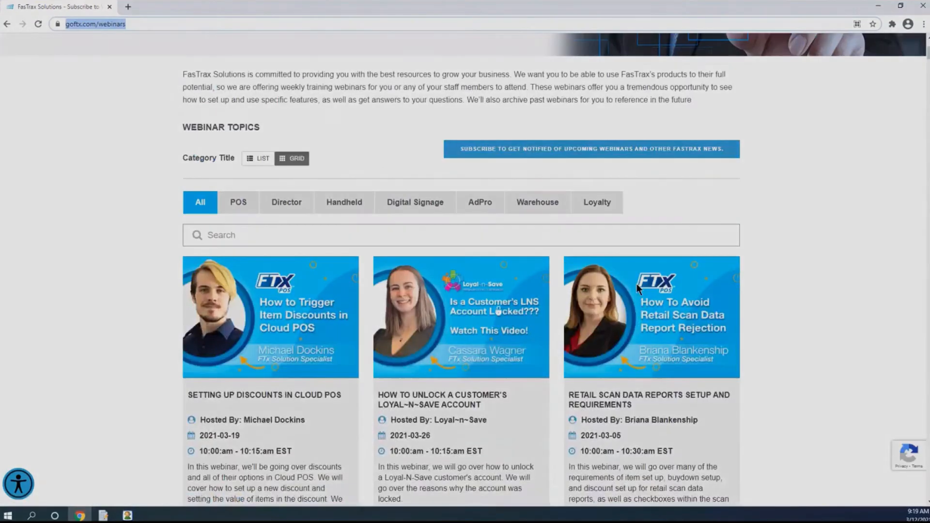